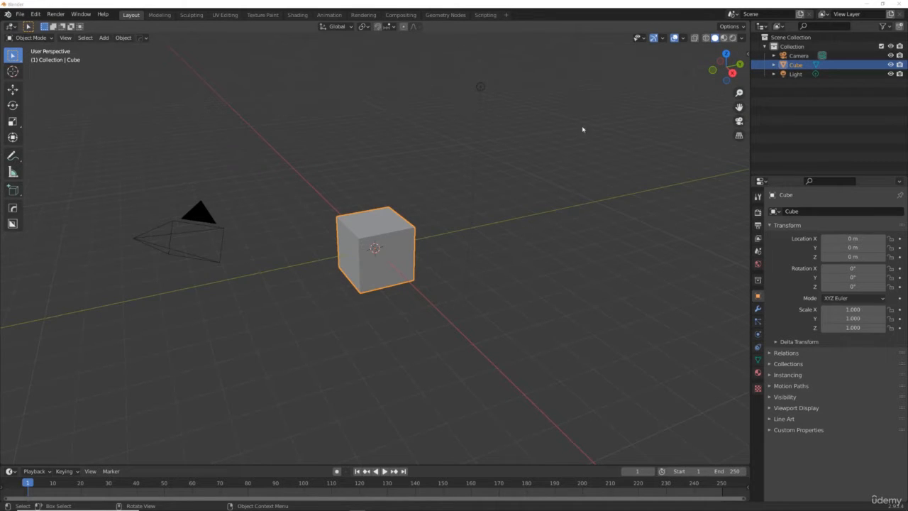
Step: Delete the default light and camera from the scene, keeping only the cube
drag(726, 65, 673, 68)
drag(507, 65, 564, 181)
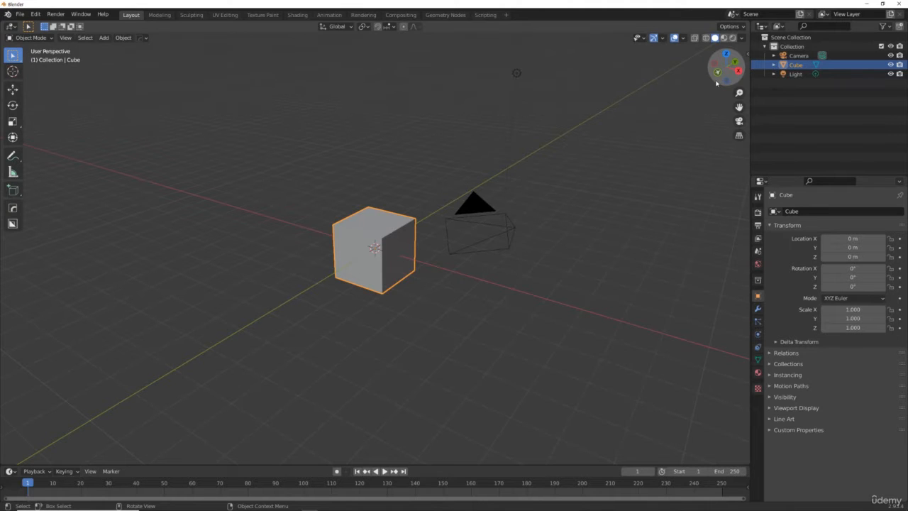
drag(724, 68, 670, 89)
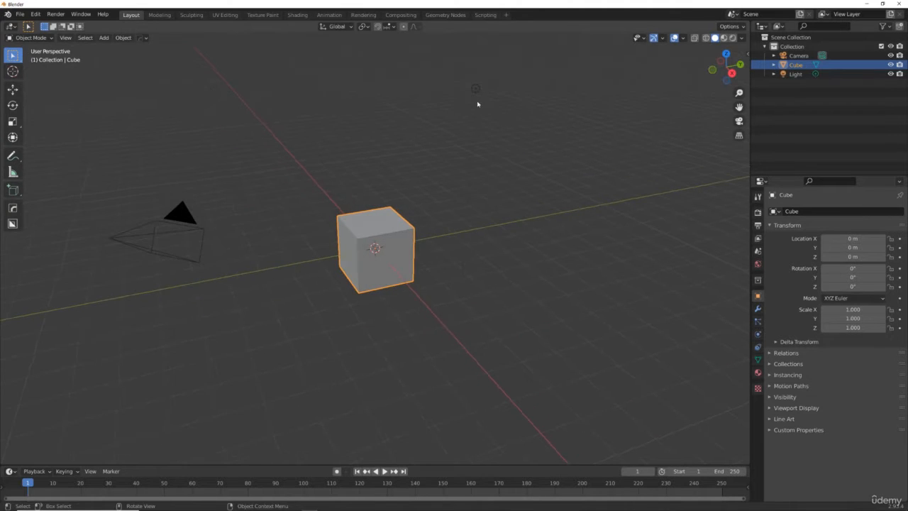
click(476, 91)
key(x)
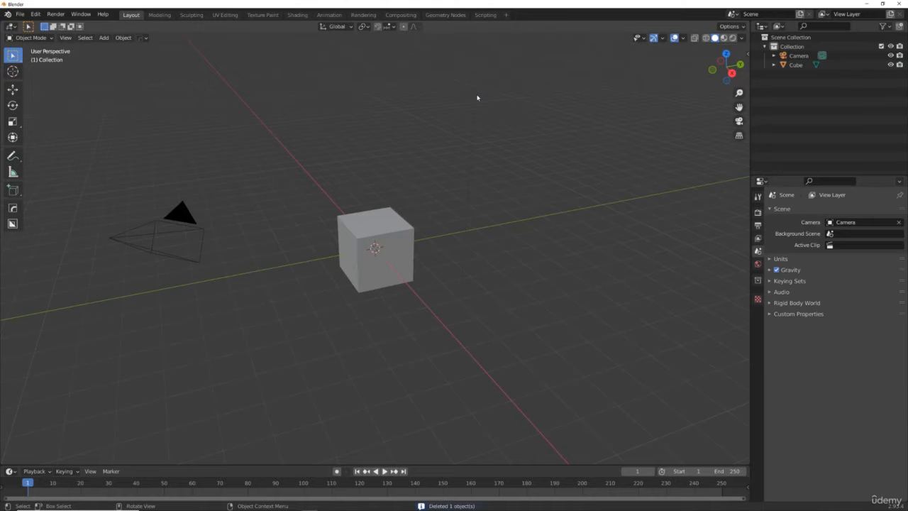
click(158, 235)
key(Delete)
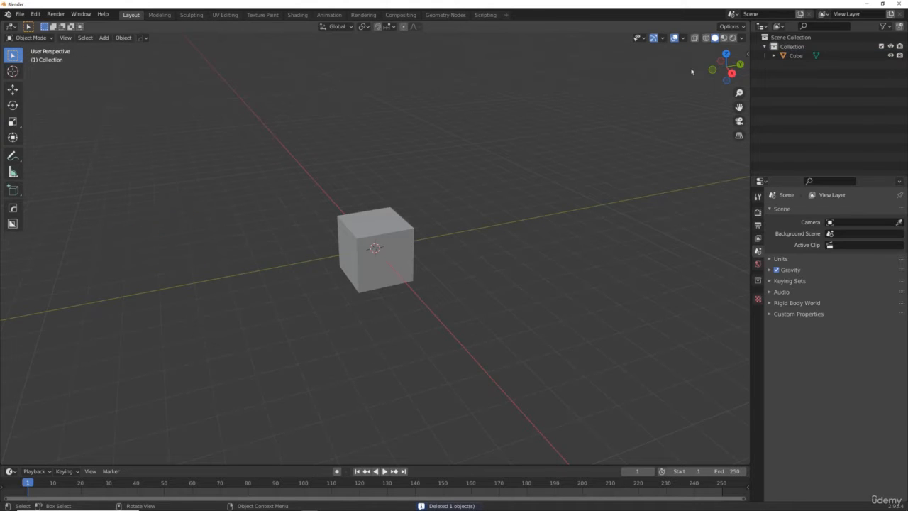
drag(712, 75, 712, 81)
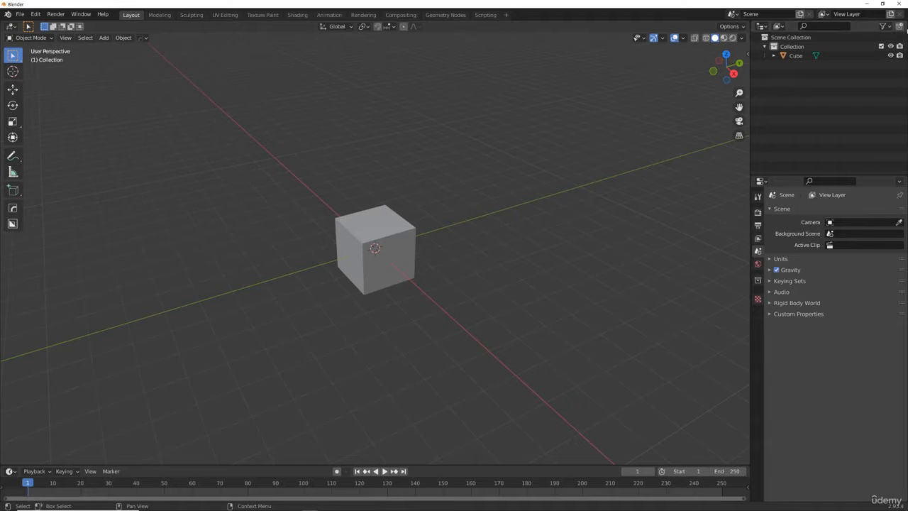
Step: Add a new collection named Ref to the scene and make it the active collection
click(899, 27)
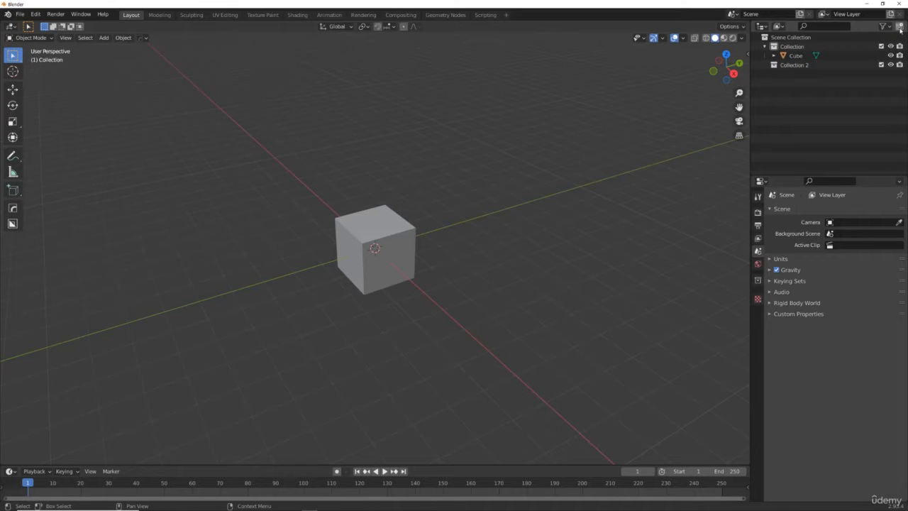
double_click(801, 65)
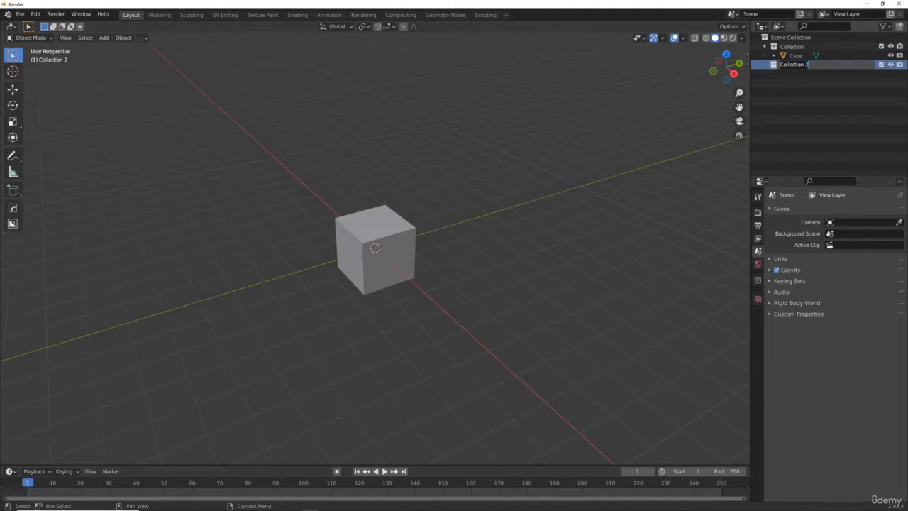
text(Ref)
key(Return)
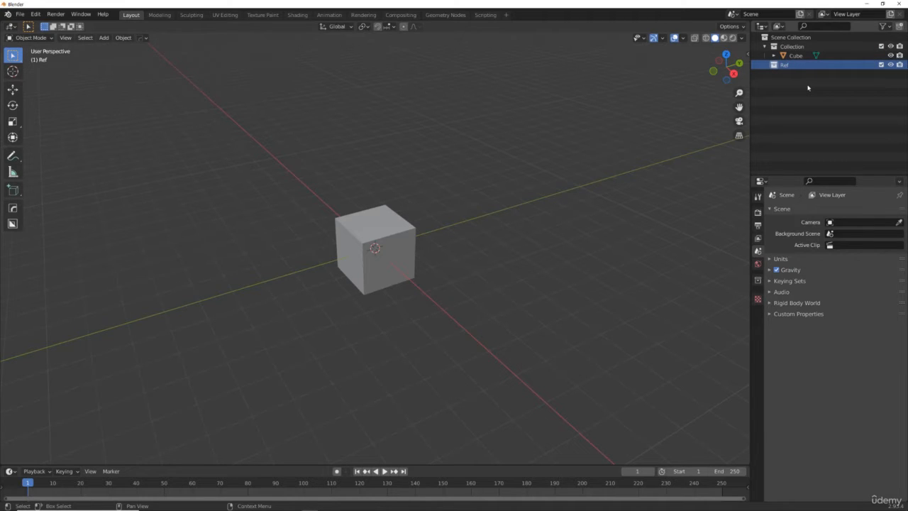
click(807, 88)
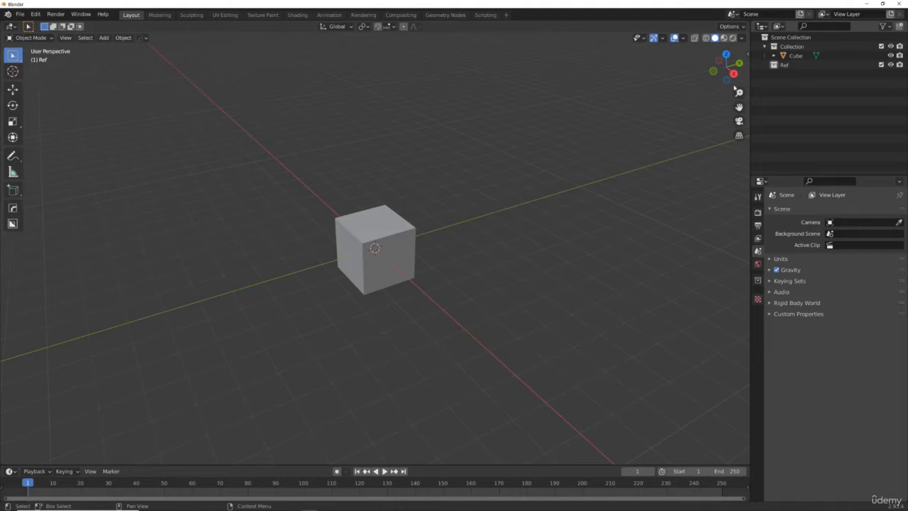
click(843, 65)
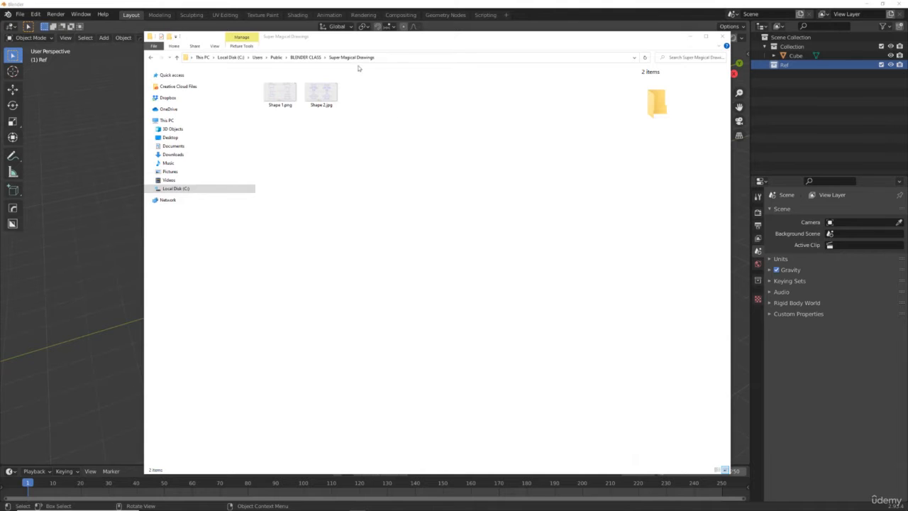
drag(432, 41, 273, 0)
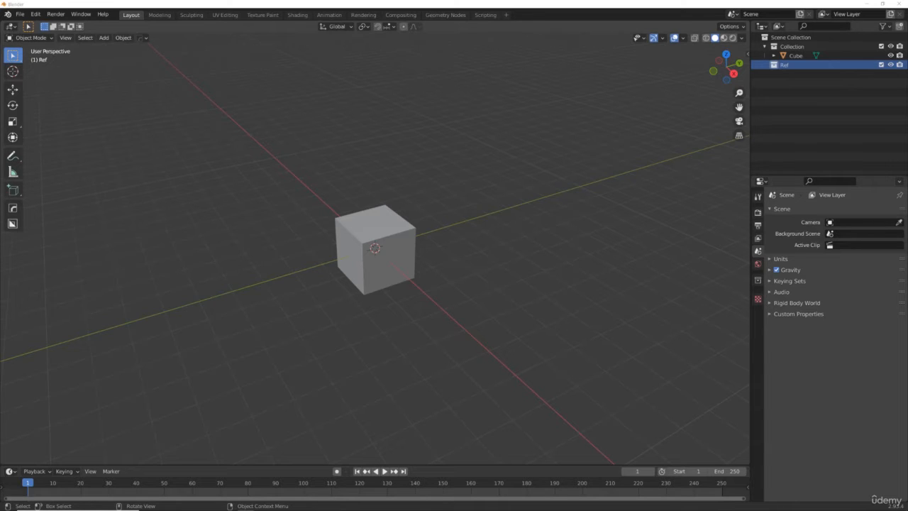
Step: Search the add-ons in the preferences for "imag" to check whether Import Images as Planes is enabled
click(34, 14)
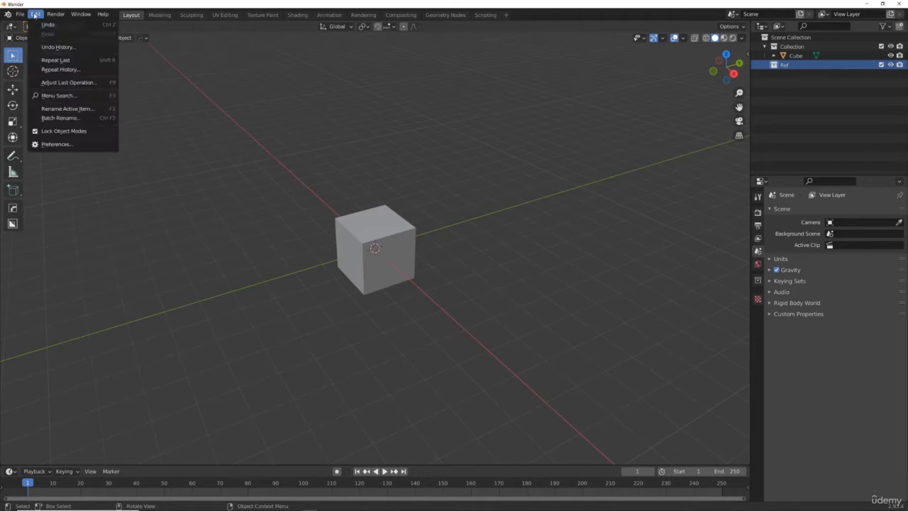
click(57, 144)
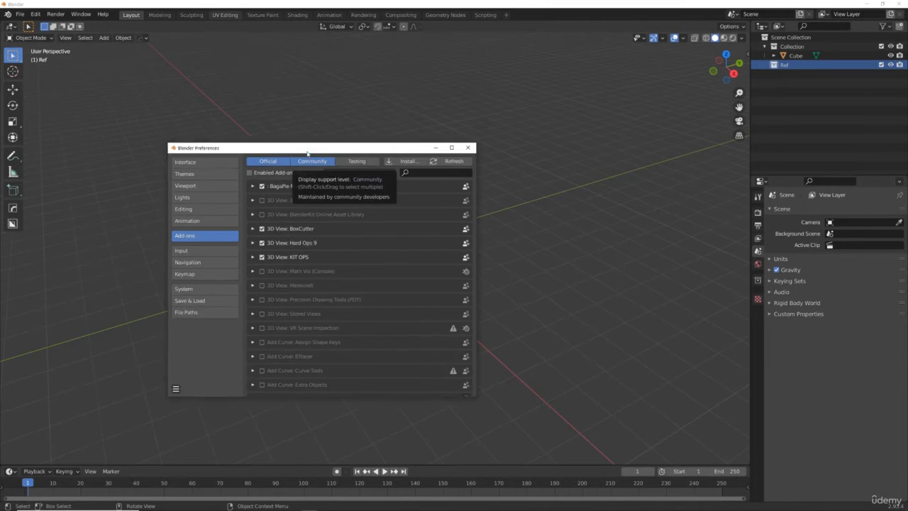
click(420, 180)
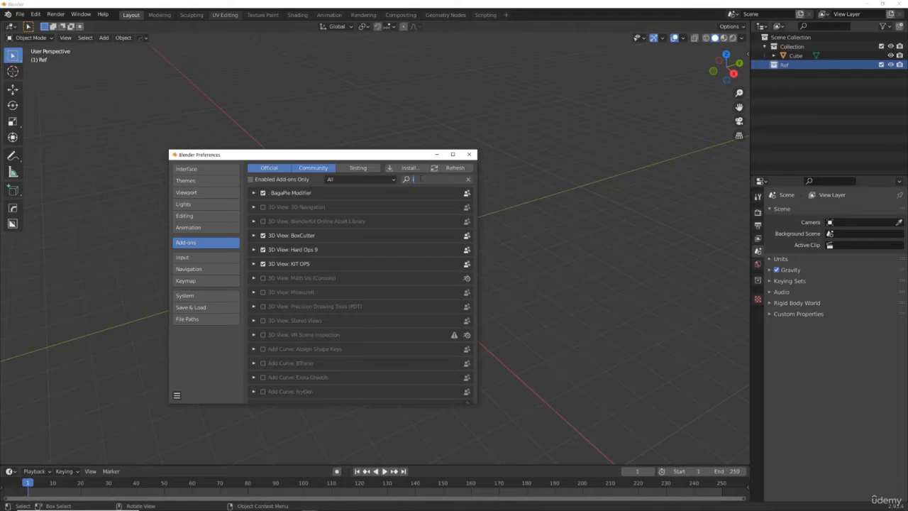
text(img)
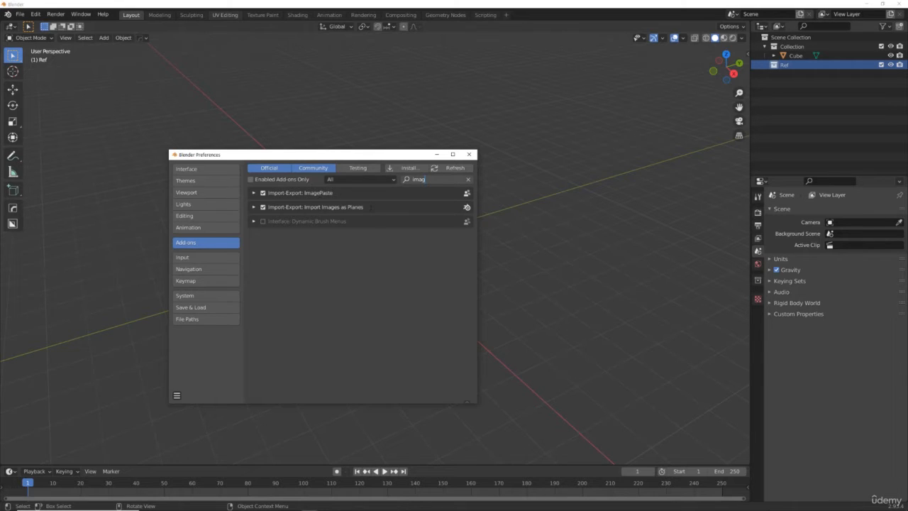
click(436, 154)
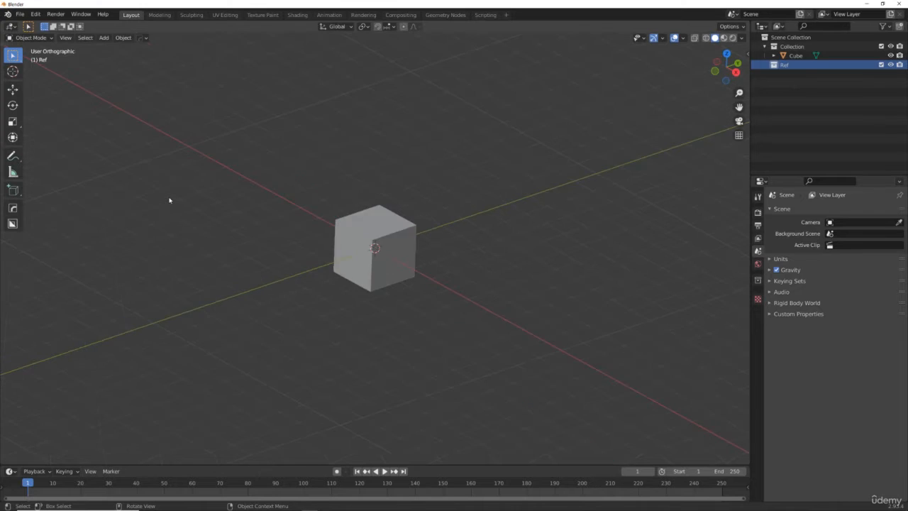
Step: In the front orthographic view, add Shape 1.png from the Super Magical Drawings folder as a reference image aligned to the view
key(KP_1)
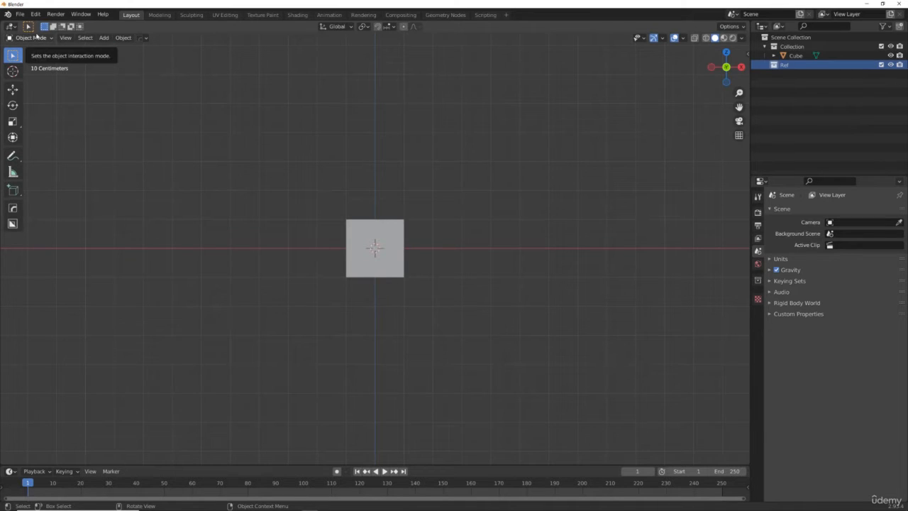
click(110, 40)
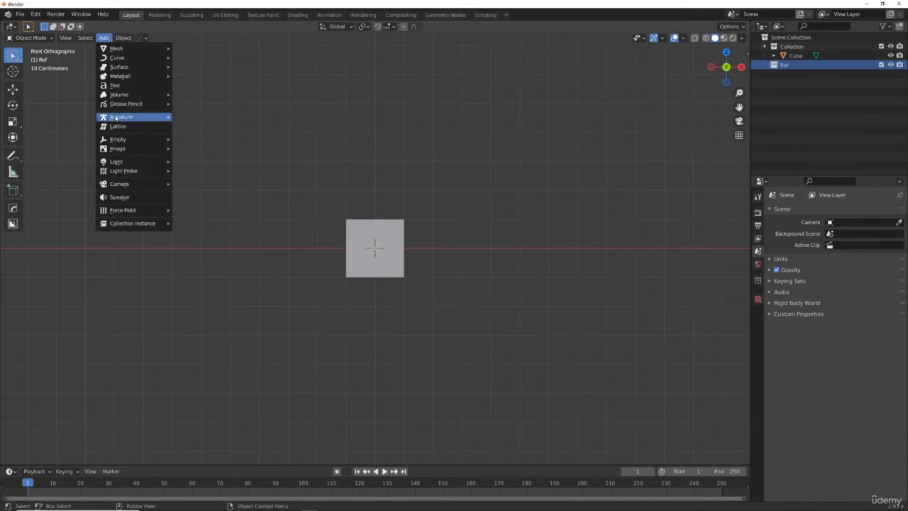
mouse_move(119, 142)
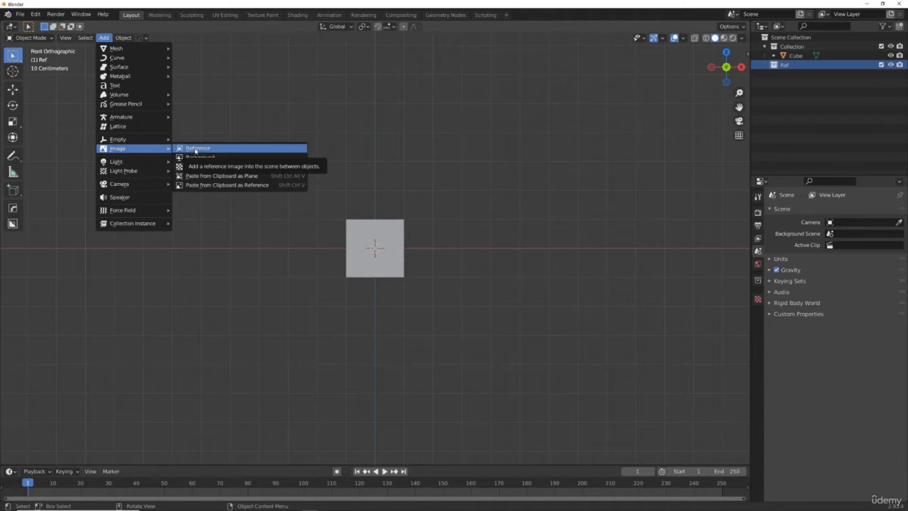
click(217, 153)
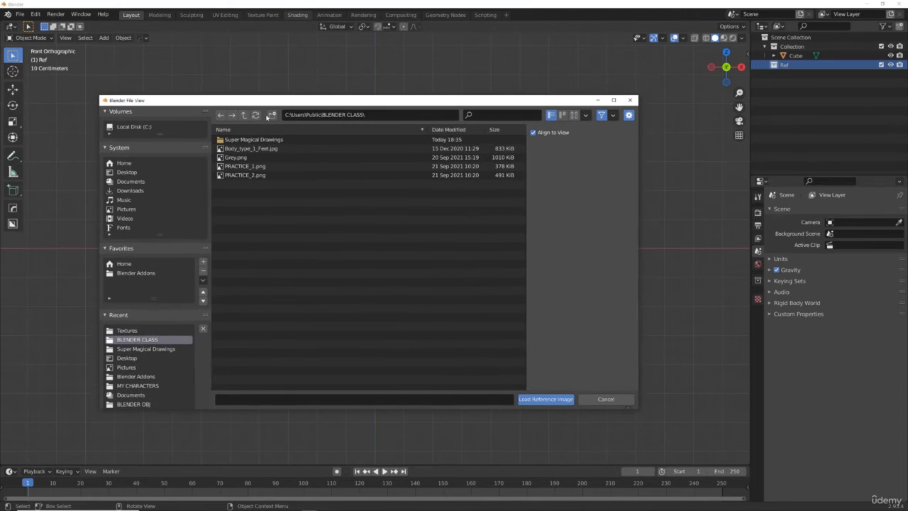
click(265, 140)
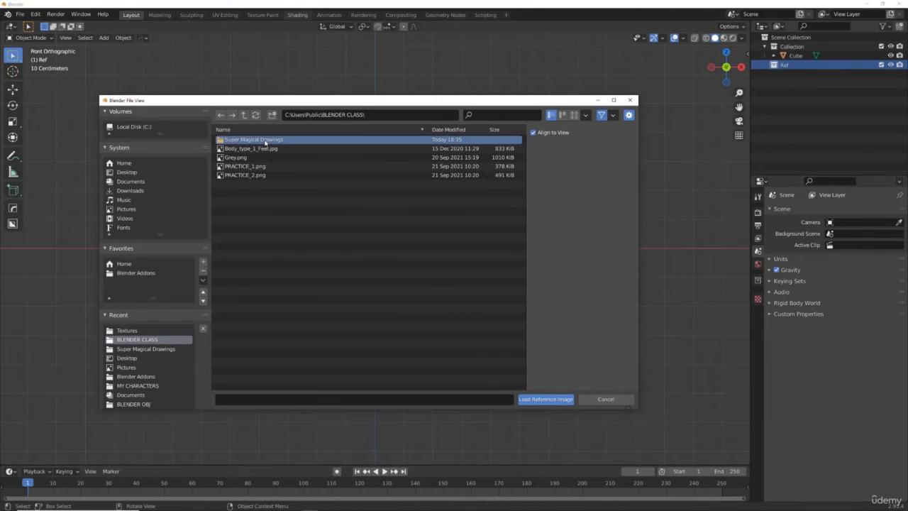
double_click(265, 140)
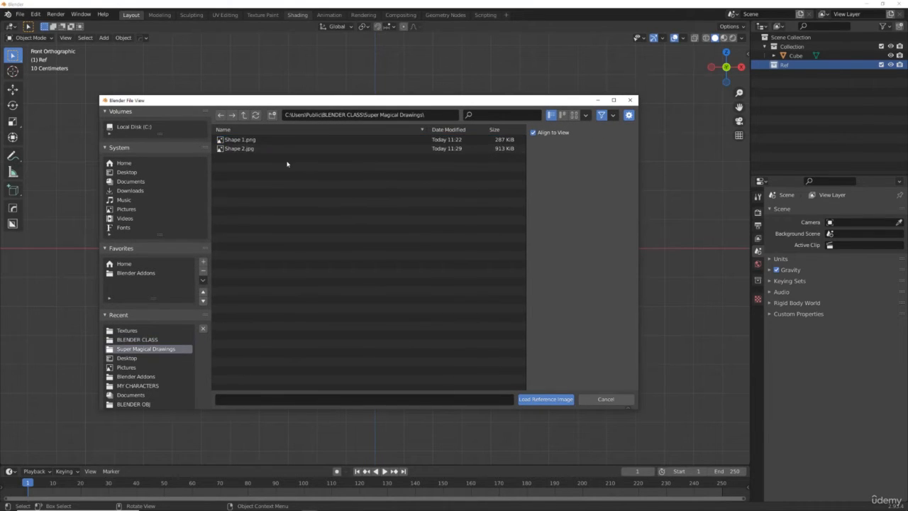
click(245, 140)
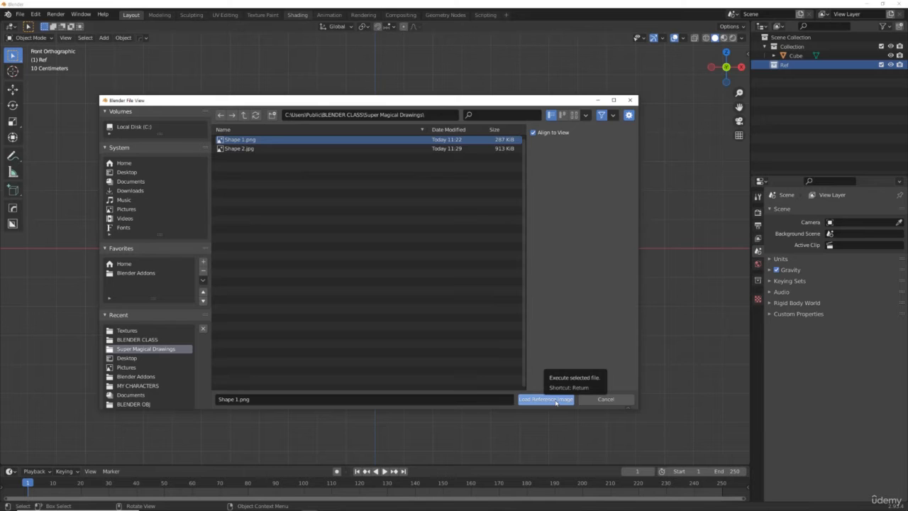
click(556, 402)
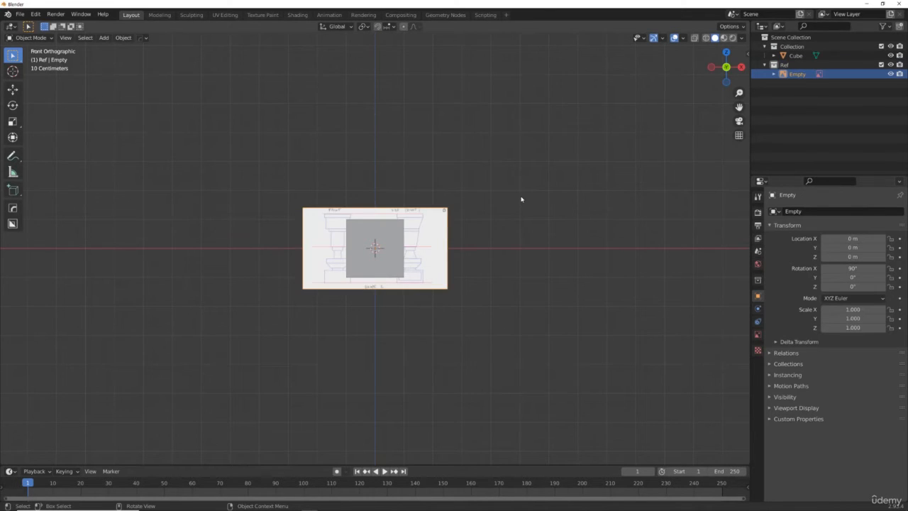
Step: Rename the reference image object in the Ref collection as "Front view"
scroll(523, 199, up, 5)
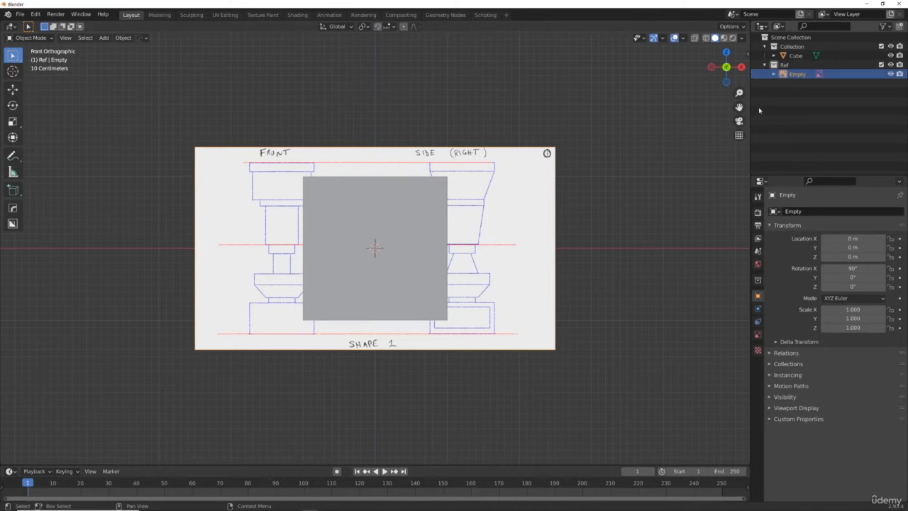
scroll(601, 142, down, 4)
scroll(601, 142, up, 1)
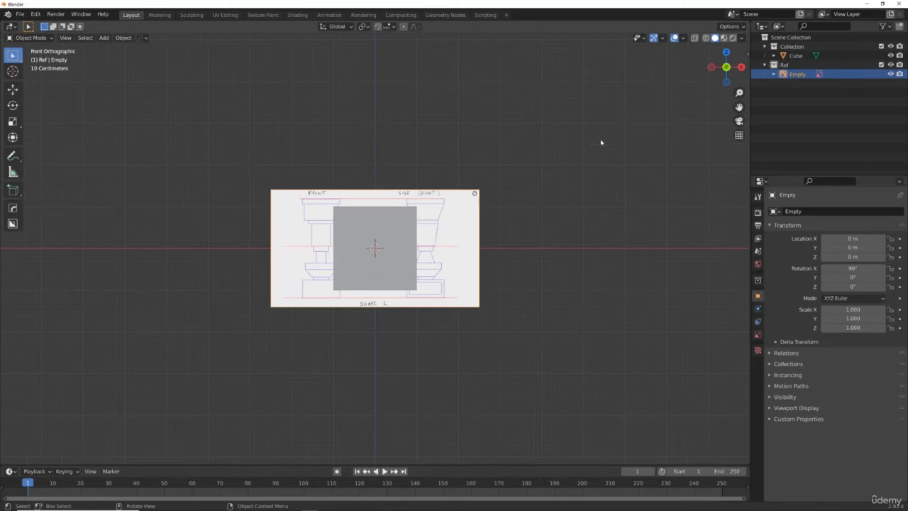
double_click(797, 74)
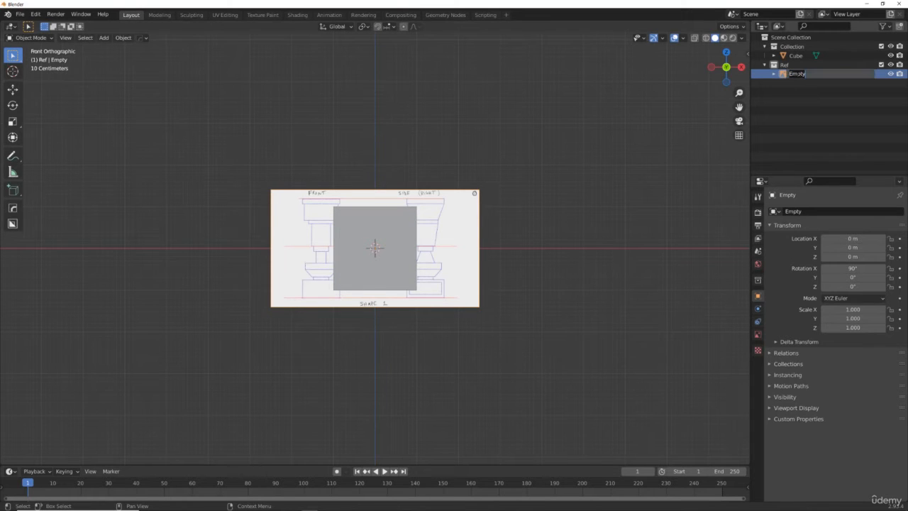
text(Front view)
key(Return)
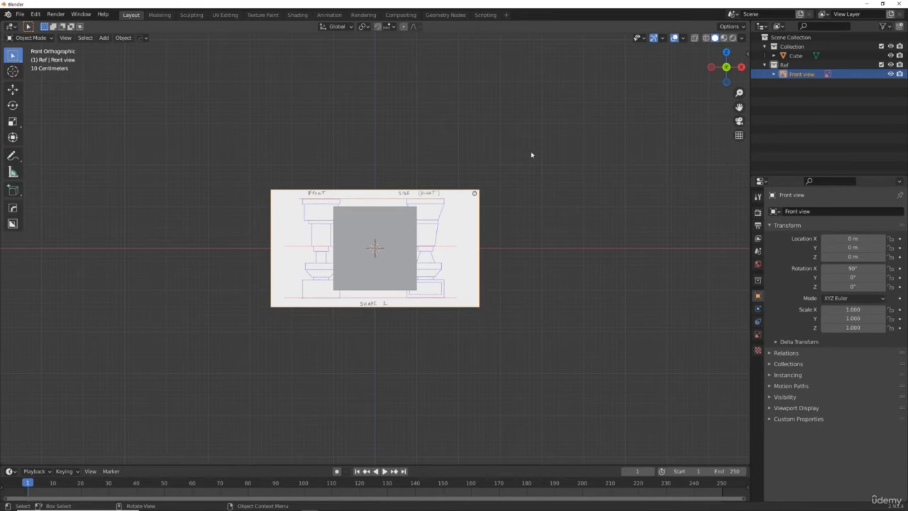
Step: Scale the Front view reference image up uniformly to about 3.742
click(488, 211)
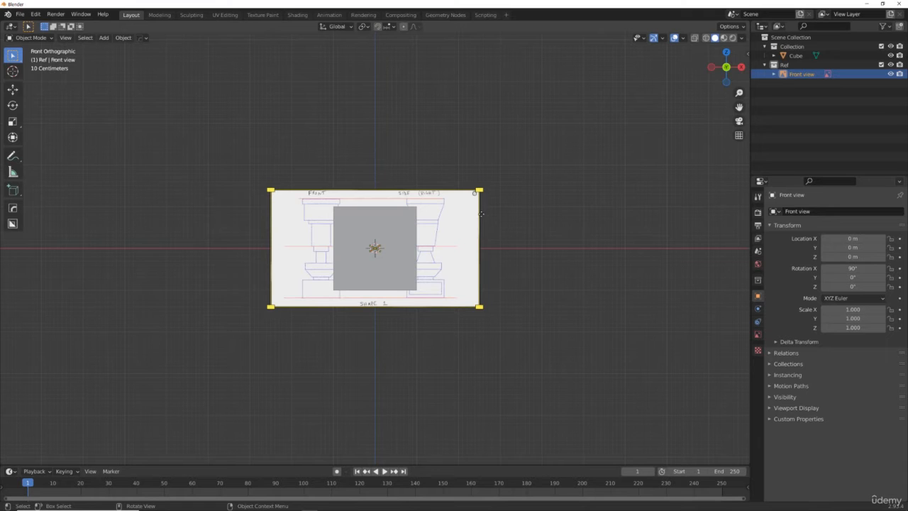
click(552, 193)
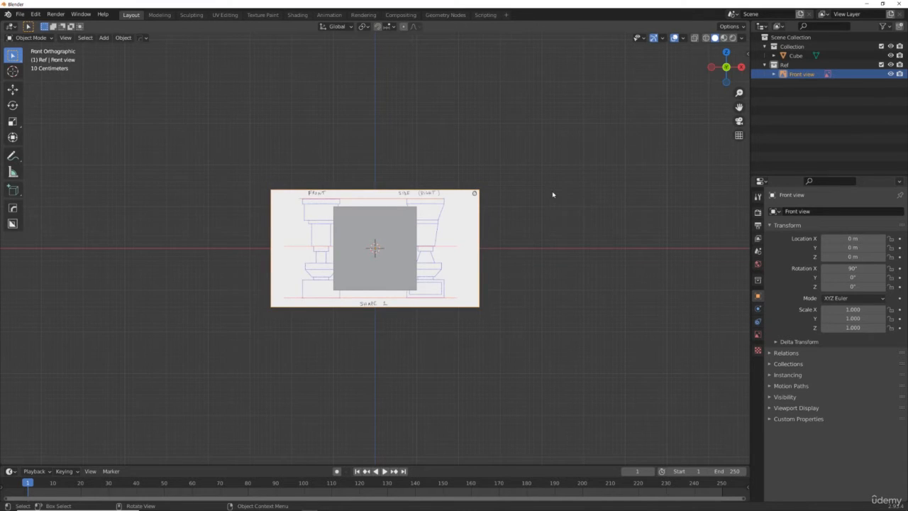
key(s)
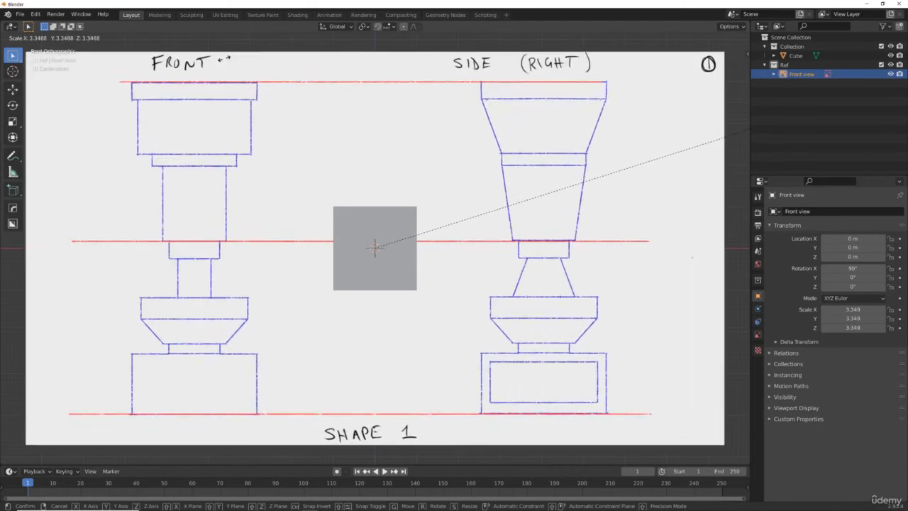
click(292, 49)
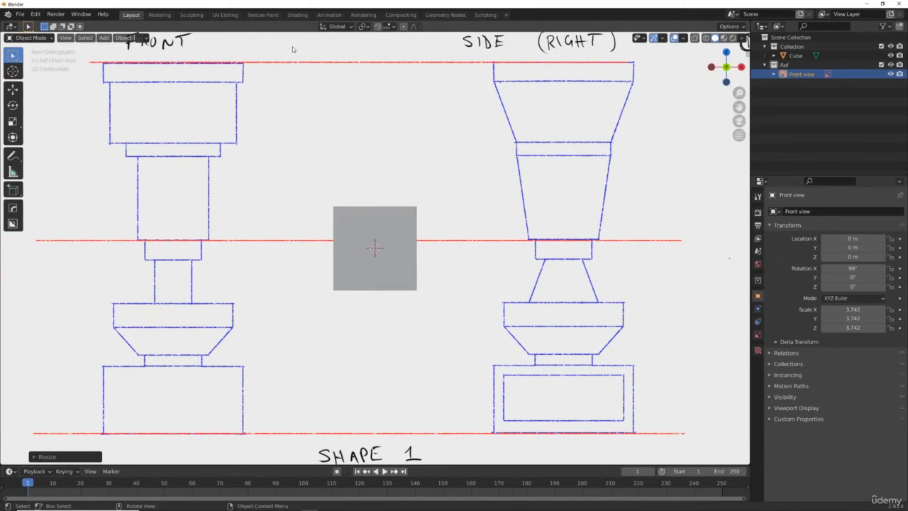
Step: Copy the Front view reference image and paste the duplicate into the Ref collection
scroll(122, 101, down, 3)
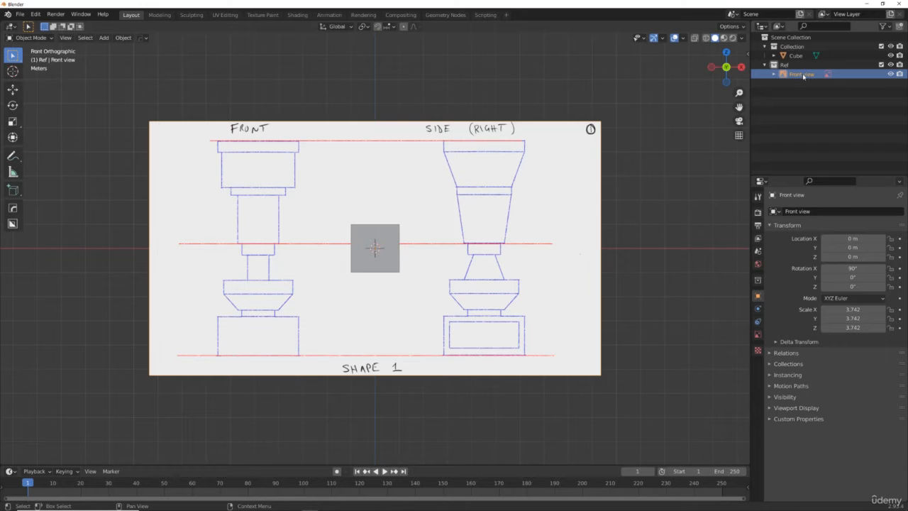
right_click(803, 77)
right_click(809, 80)
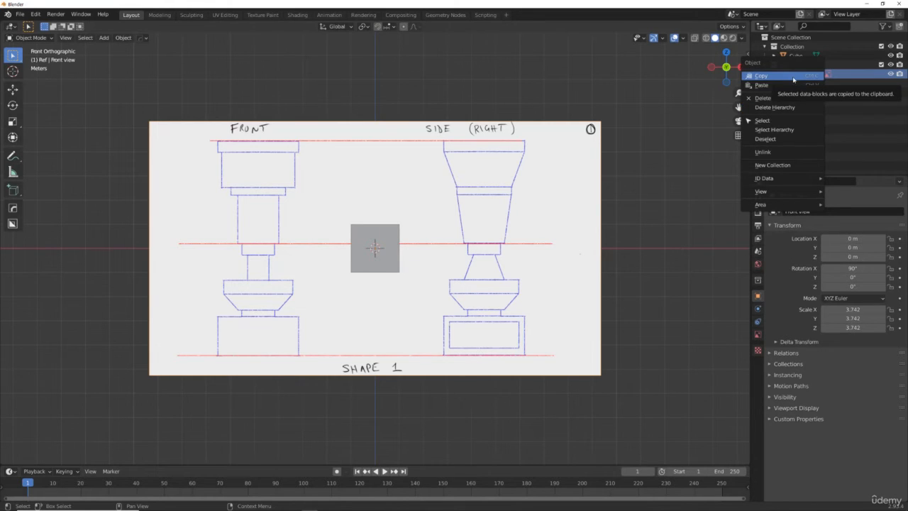
click(793, 78)
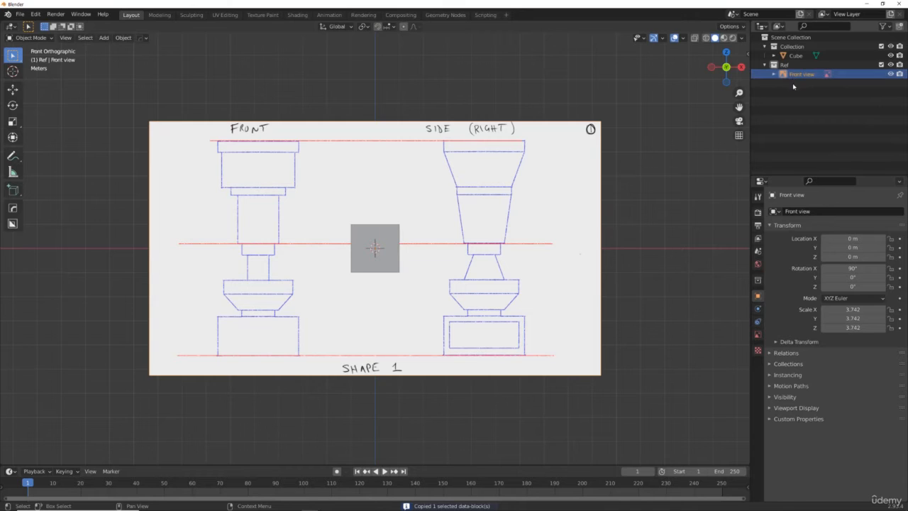
click(793, 85)
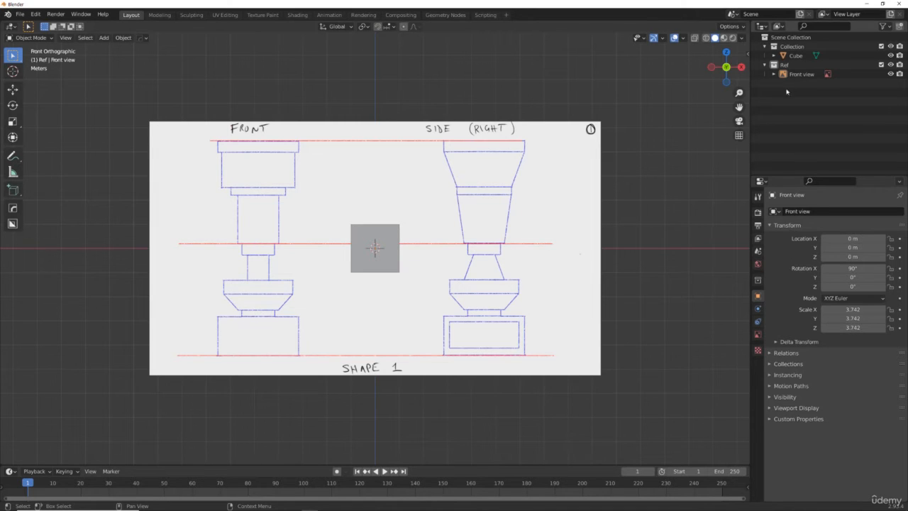
key(KP_3)
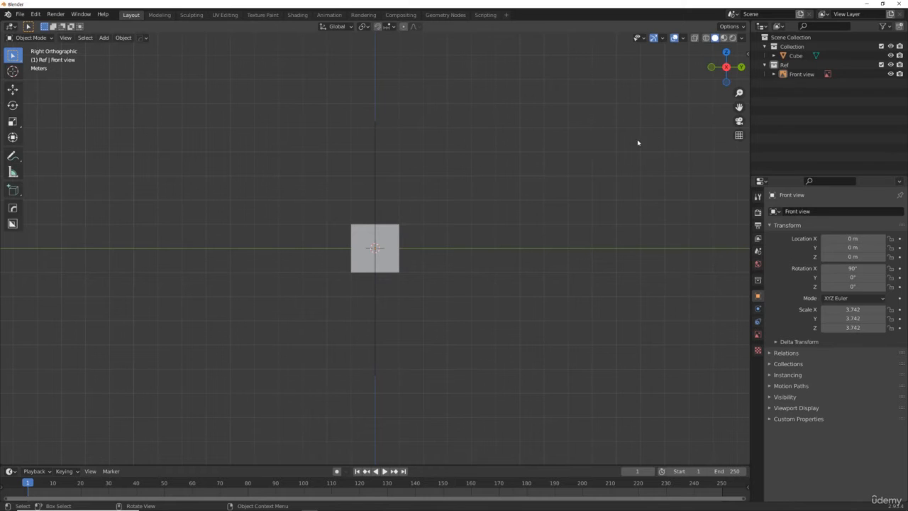
right_click(793, 86)
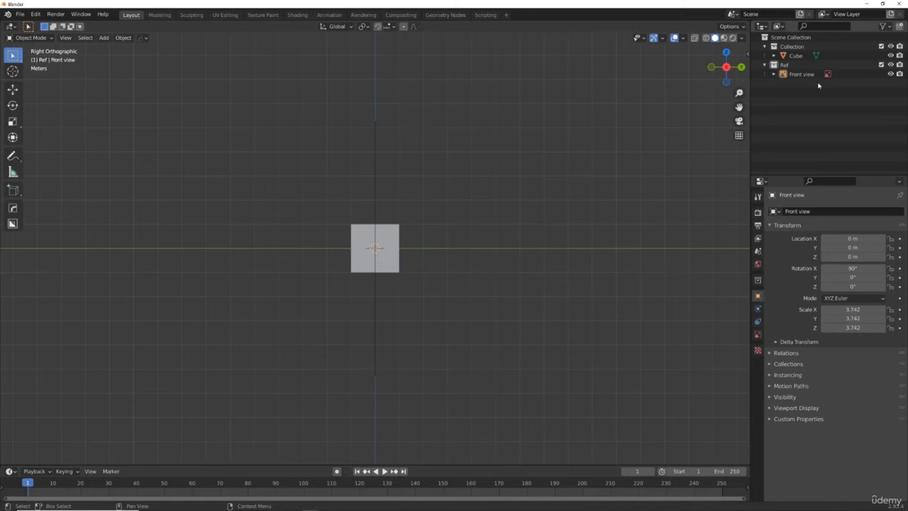
key(ctrl+v)
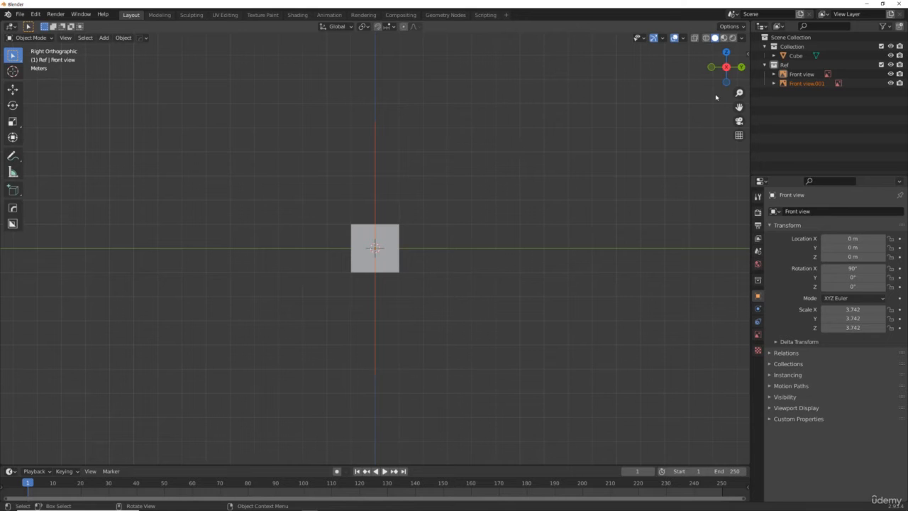
Step: Set the duplicated reference image's Z rotation to 90° so it faces the right orthographic view
drag(716, 76, 645, 84)
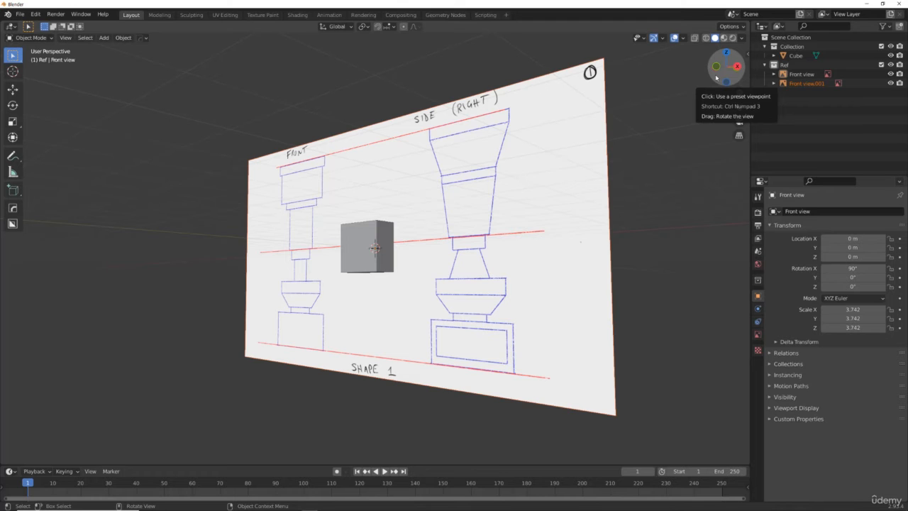
mouse_move(715, 77)
mouse_down()
mouse_move(763, 76)
mouse_move(712, 71)
mouse_up()
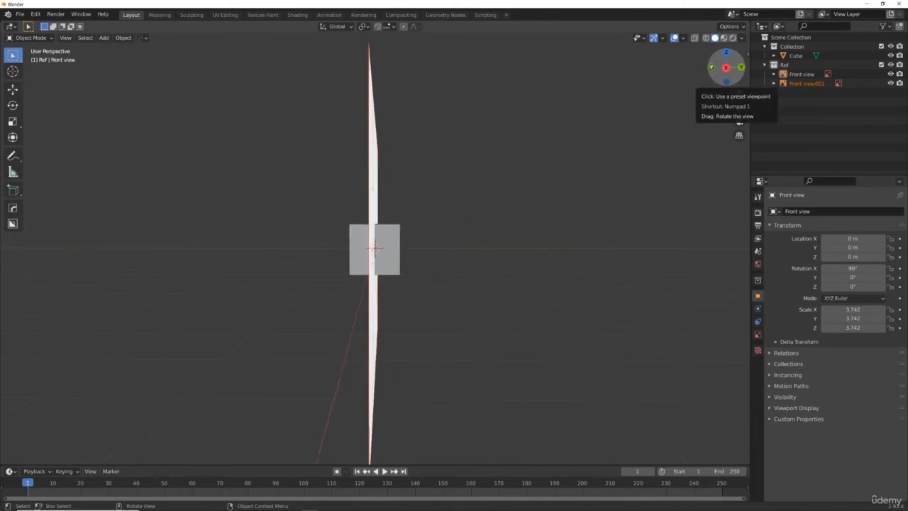
click(711, 67)
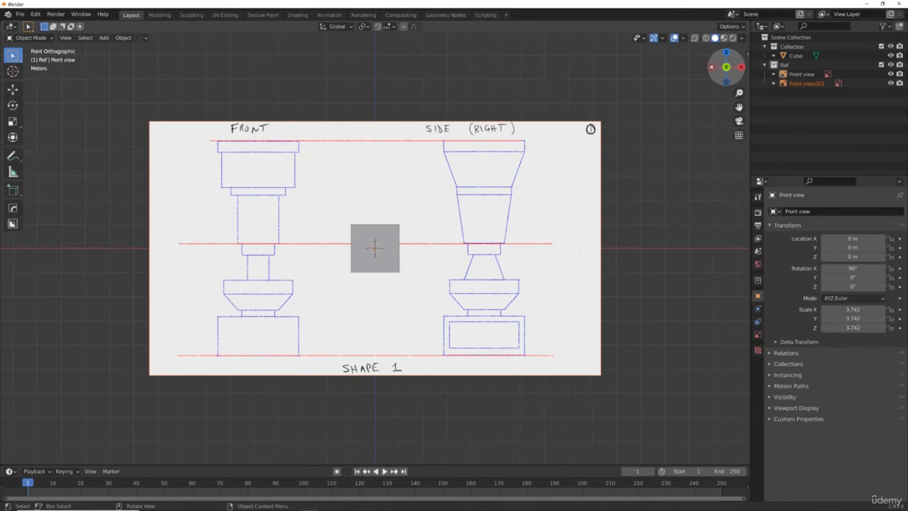
click(741, 66)
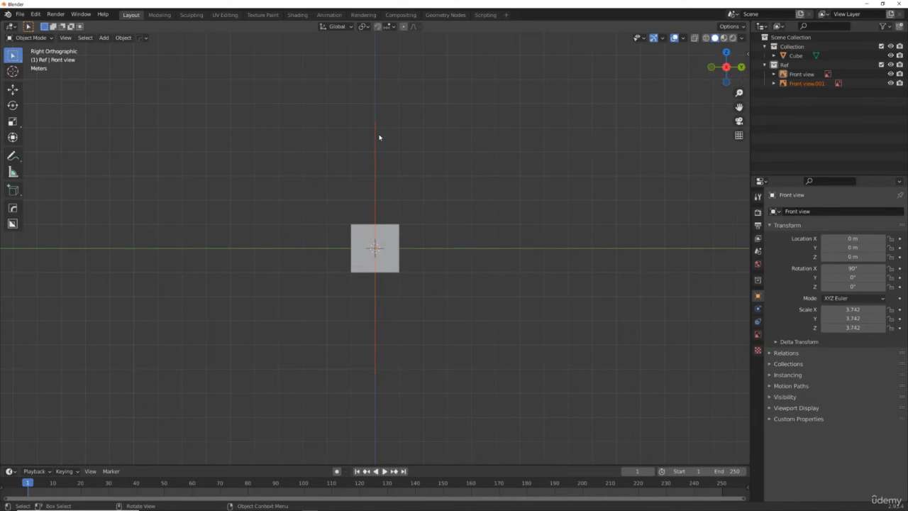
click(815, 84)
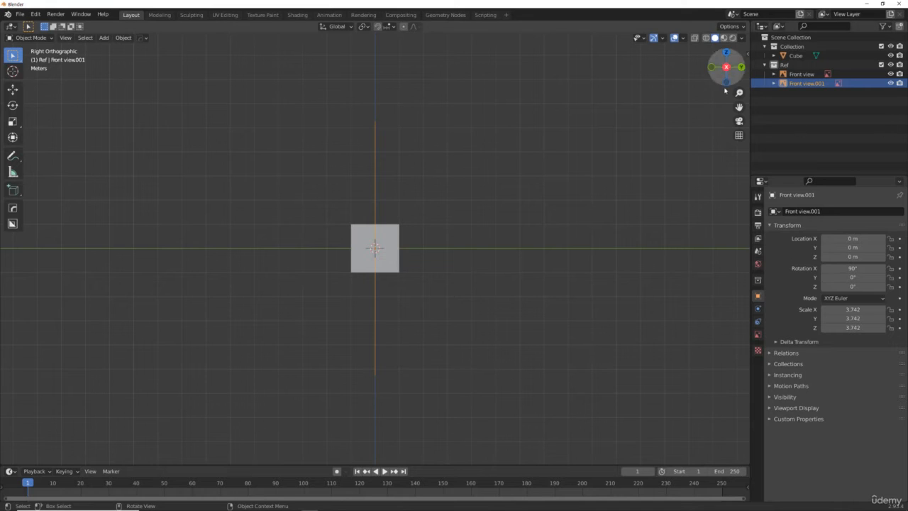
click(746, 53)
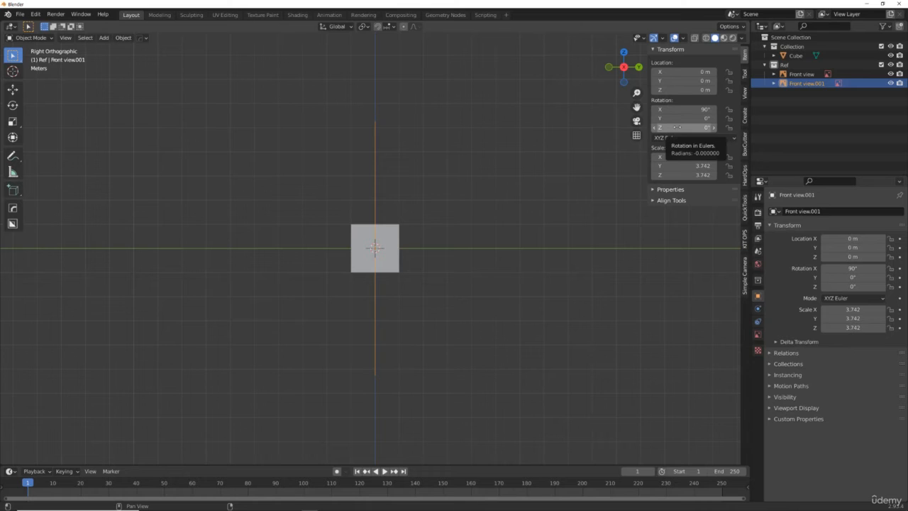
drag(674, 128, 724, 128)
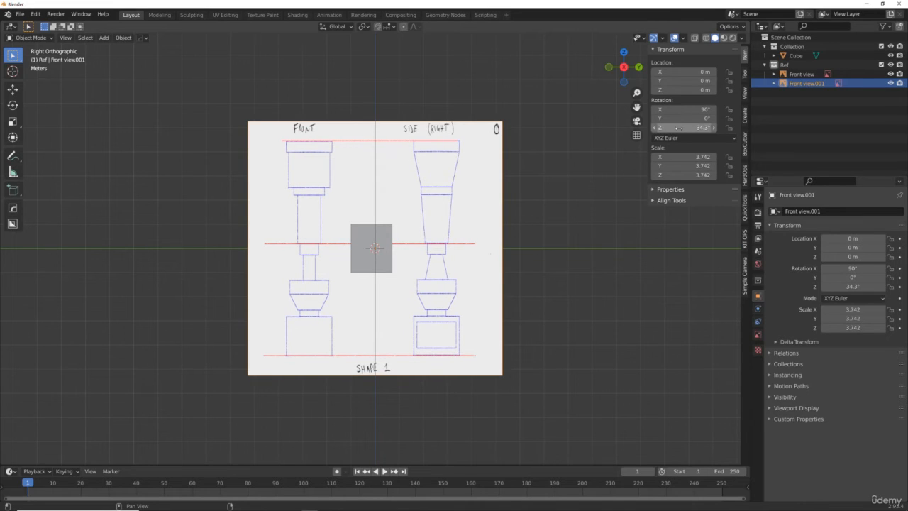
drag(681, 128, 698, 128)
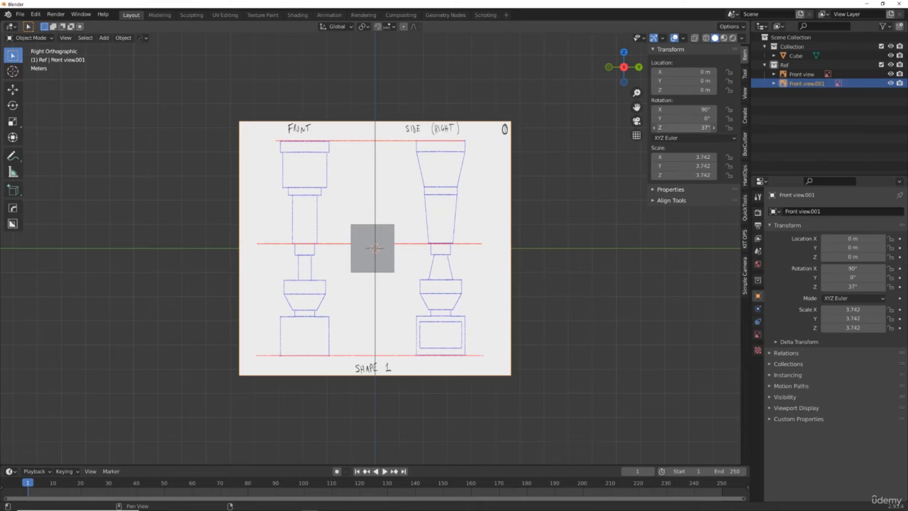
click(697, 127)
text(37d)
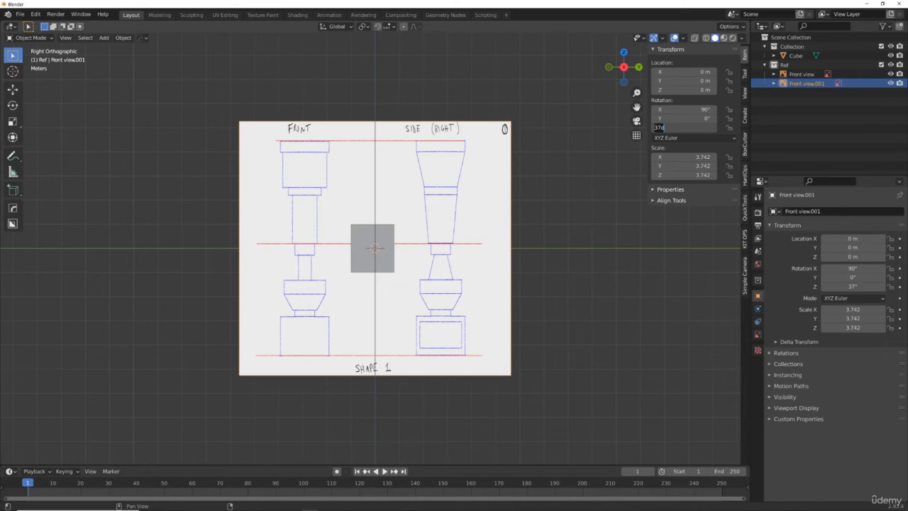
text(90)
key(Return)
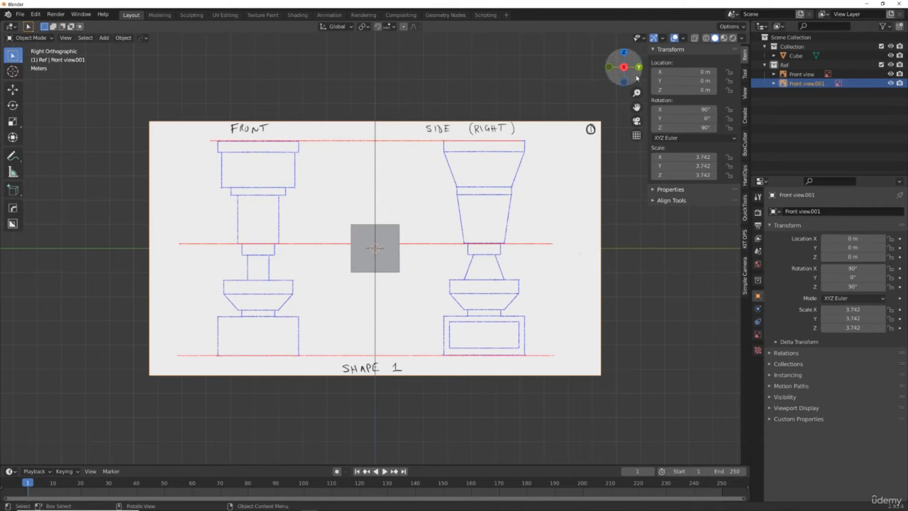
click(835, 108)
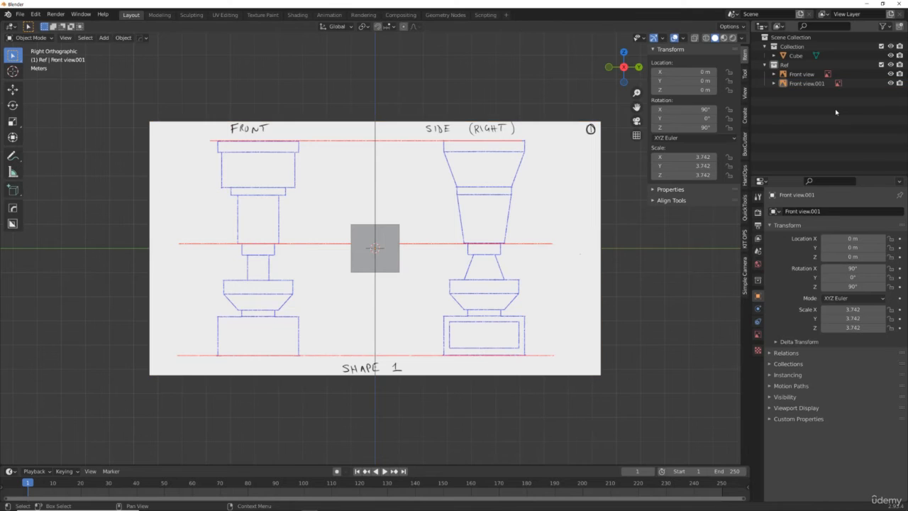
click(577, 126)
click(526, 85)
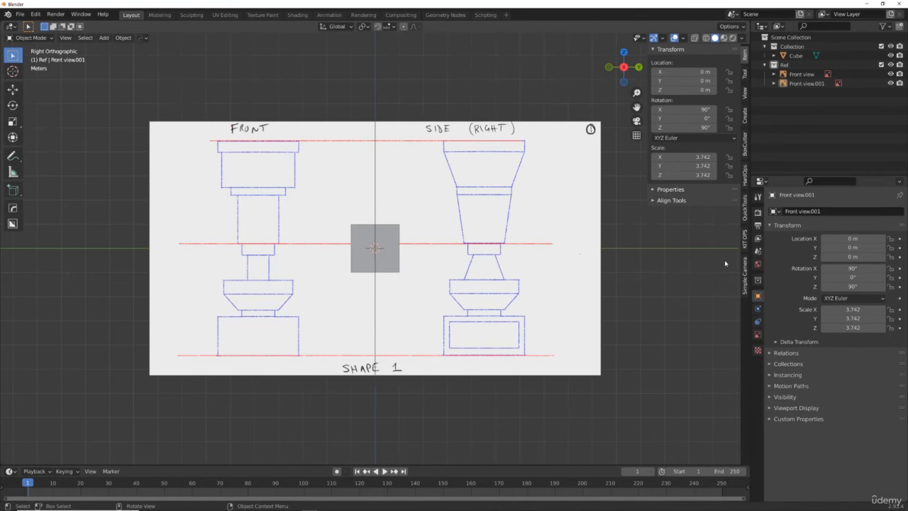
Step: Rename the duplicated reference image in the Ref collection as "Side View"
key(KP_1)
key(KP_3)
key(KP_1)
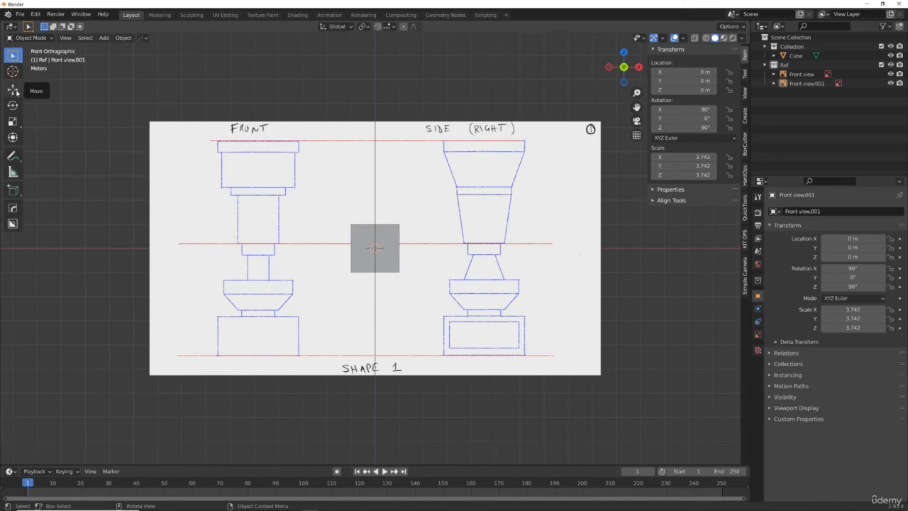
click(815, 74)
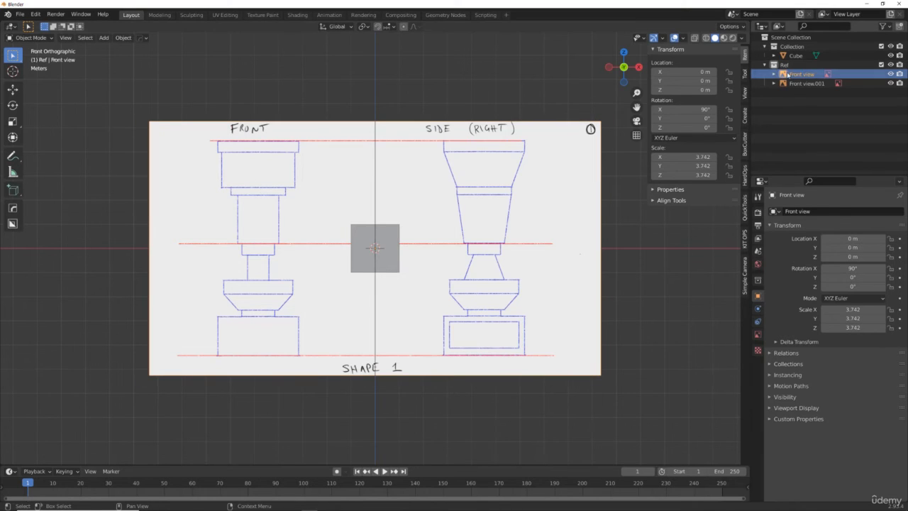
double_click(809, 84)
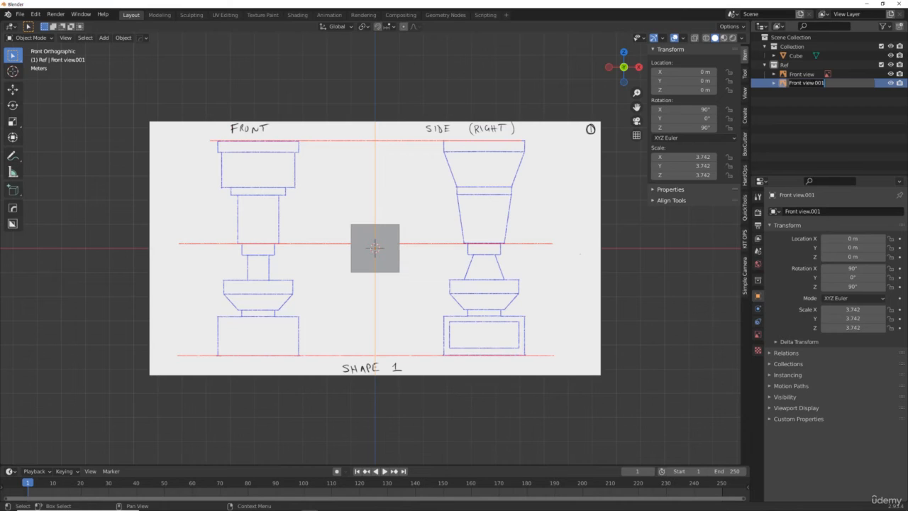
text(SSide View)
click(792, 82)
key(BackSpace)
key(Return)
Step: In the front orthographic view, move the Front view image along X to about 4.79 m, centring its FRONT drawing on the vertical axis
click(801, 74)
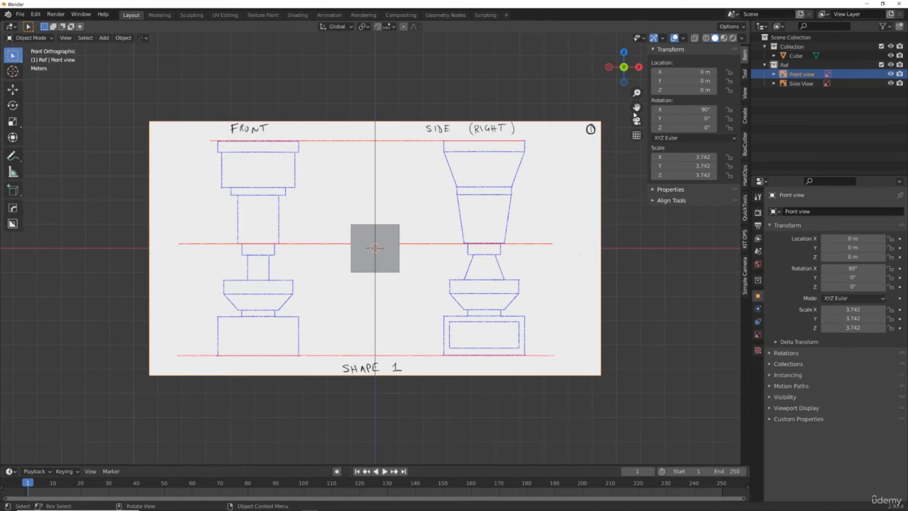
drag(636, 106, 646, 107)
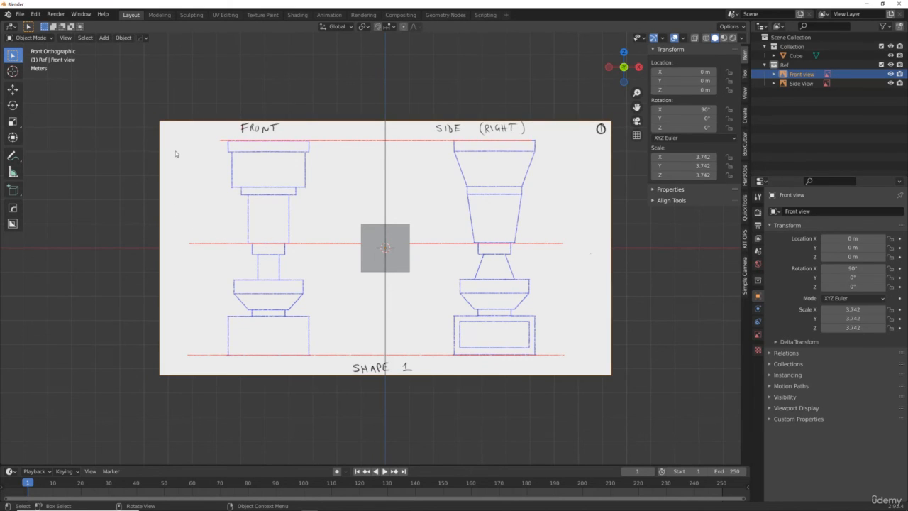
click(12, 90)
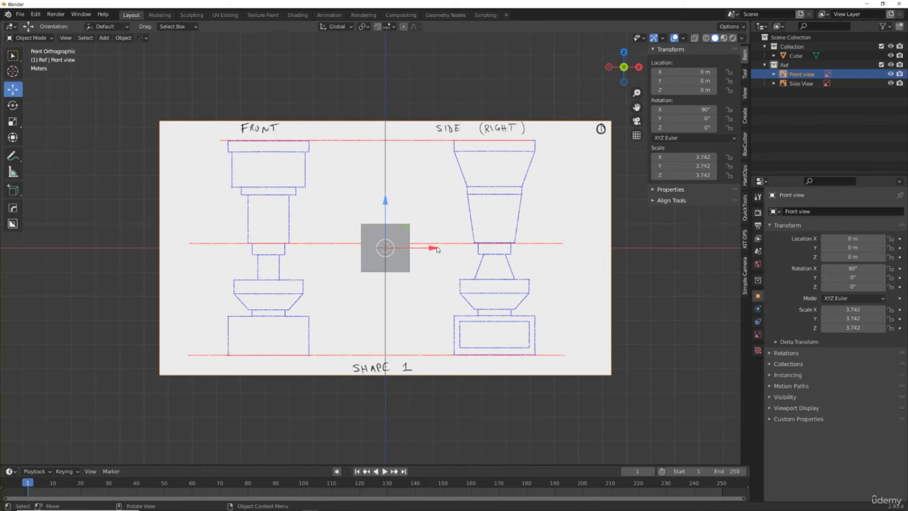
drag(434, 249, 554, 236)
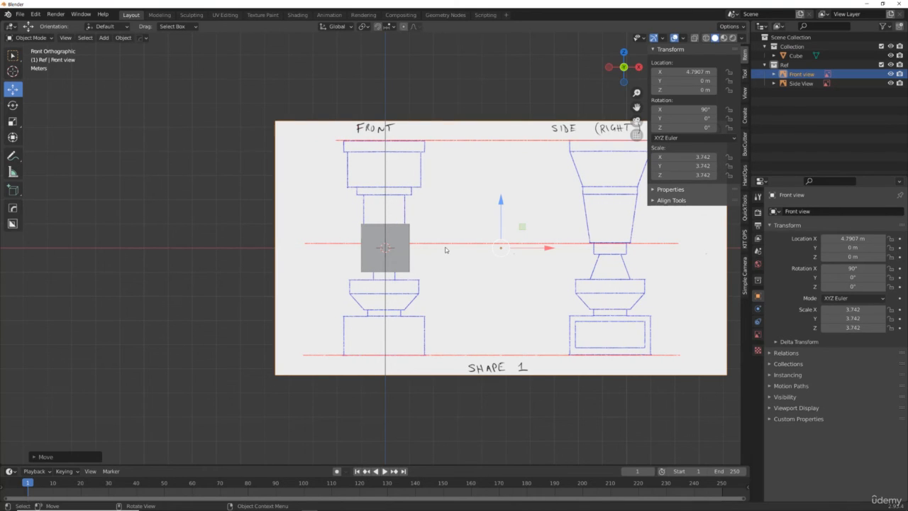
Step: Move the cube onto the base of the FRONT drawing, at about -0.059 m in X and -3.45 m in Z
click(402, 242)
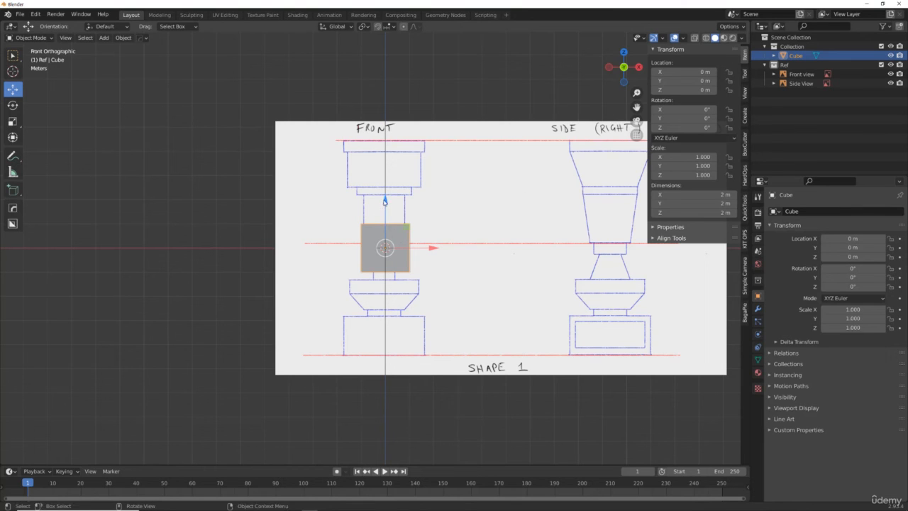
drag(384, 201, 384, 284)
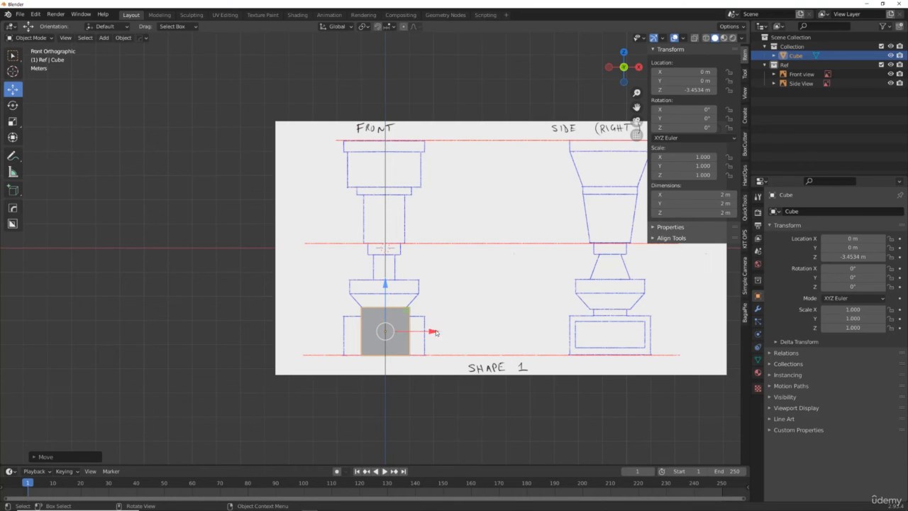
drag(436, 332, 432, 332)
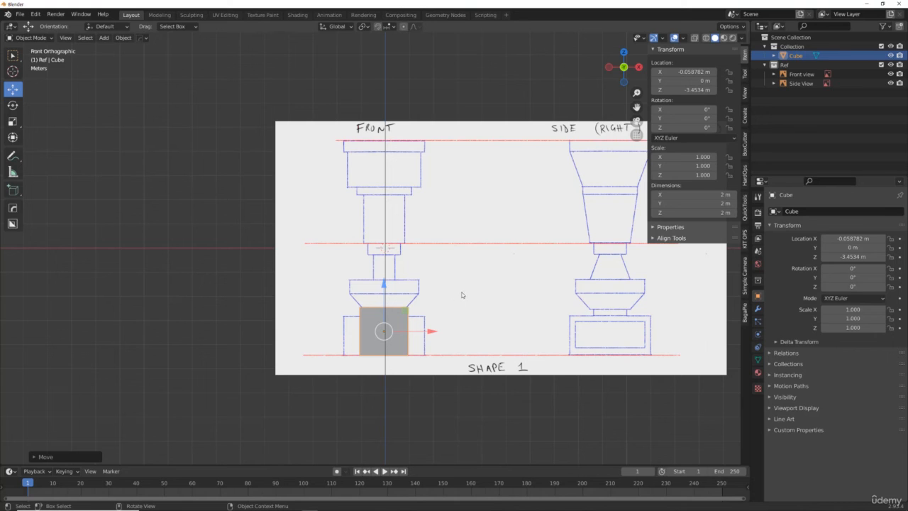
Step: In the right orthographic view, move the Side View image along Y to about -4.51 m, centring its SIDE drawing on the cube
key(KP_3)
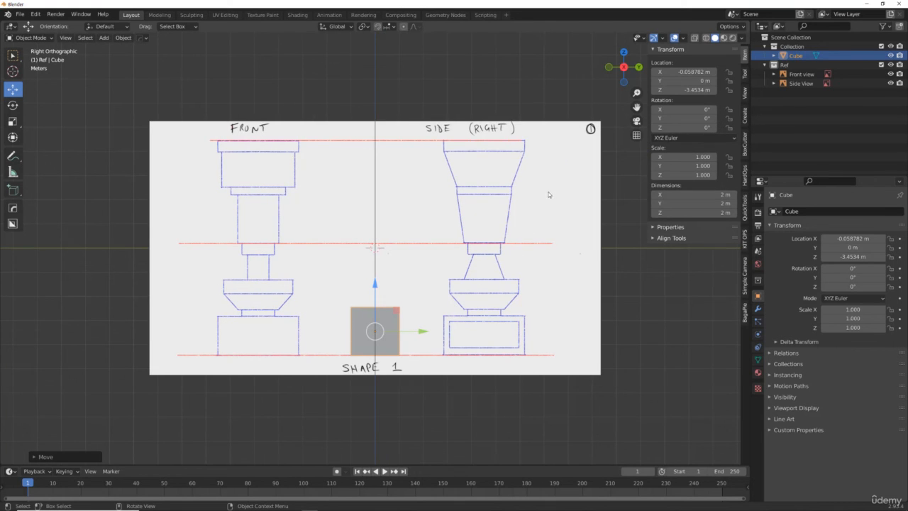
click(801, 84)
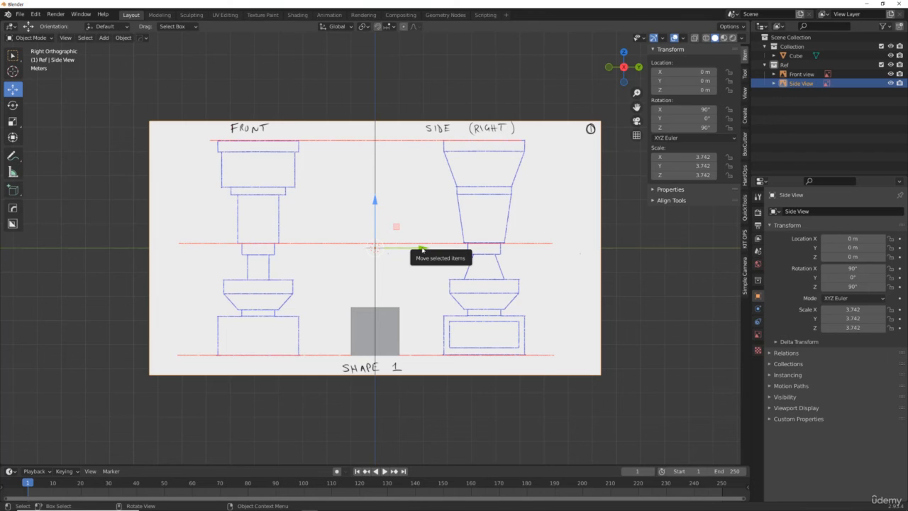
drag(421, 248, 311, 252)
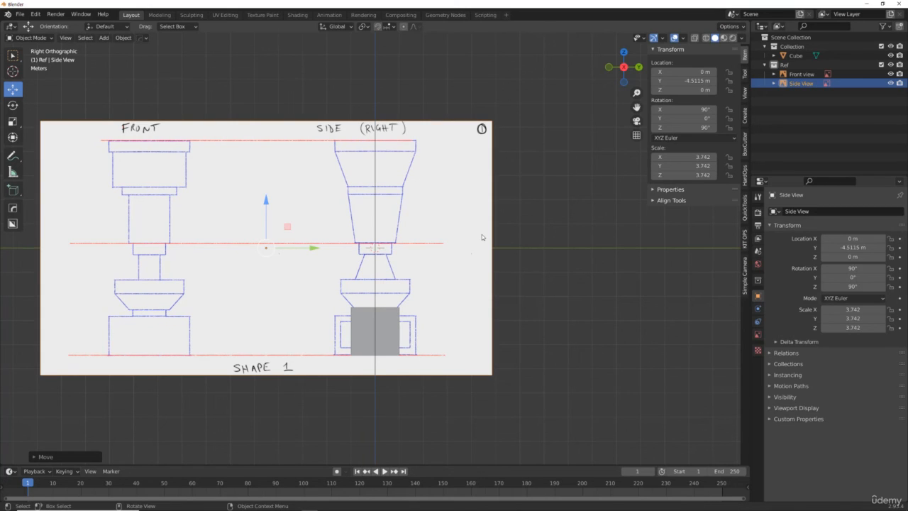
Step: Save the scene as Shape 1.blend in the Super Magical Drawings folder
key(KP_1)
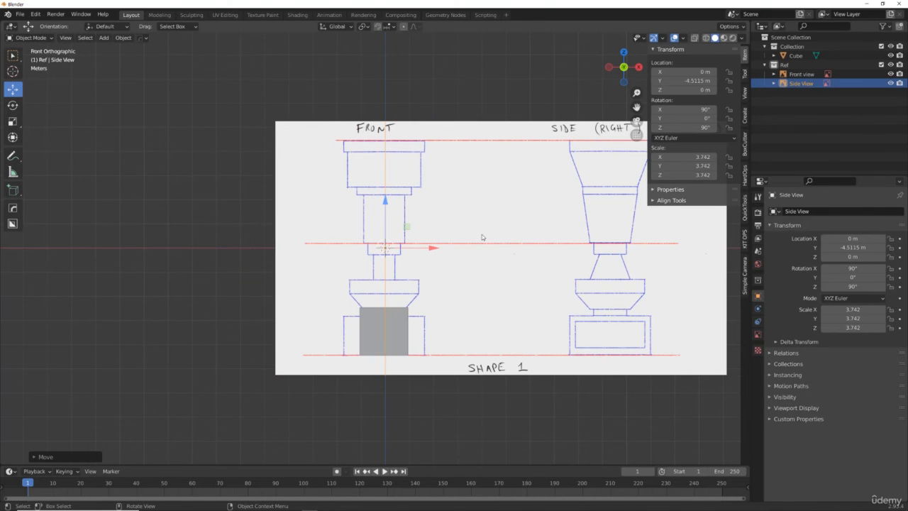
key(KP_3)
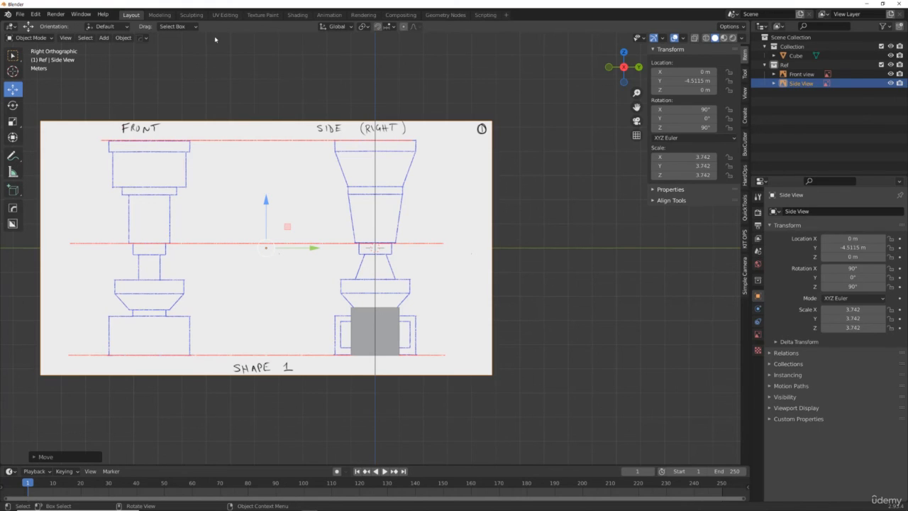
click(22, 14)
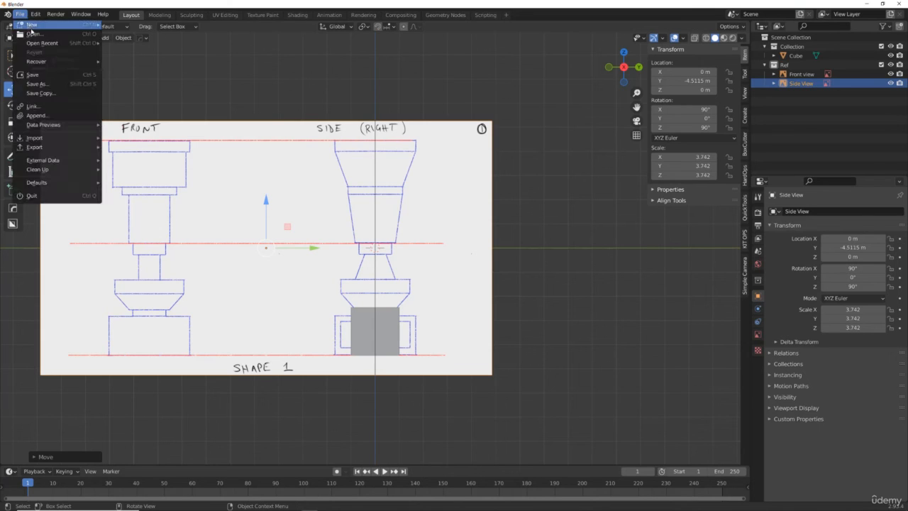
click(42, 87)
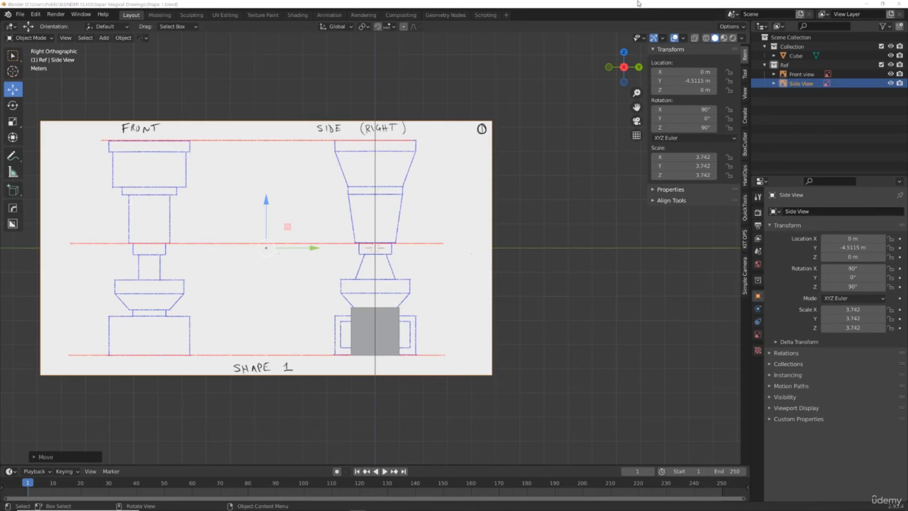
click(834, 74)
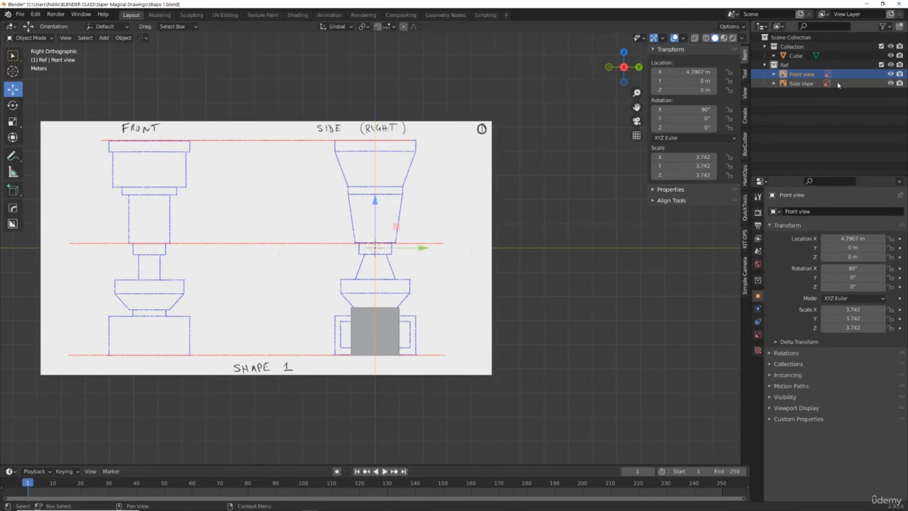
click(838, 84)
click(843, 74)
click(843, 83)
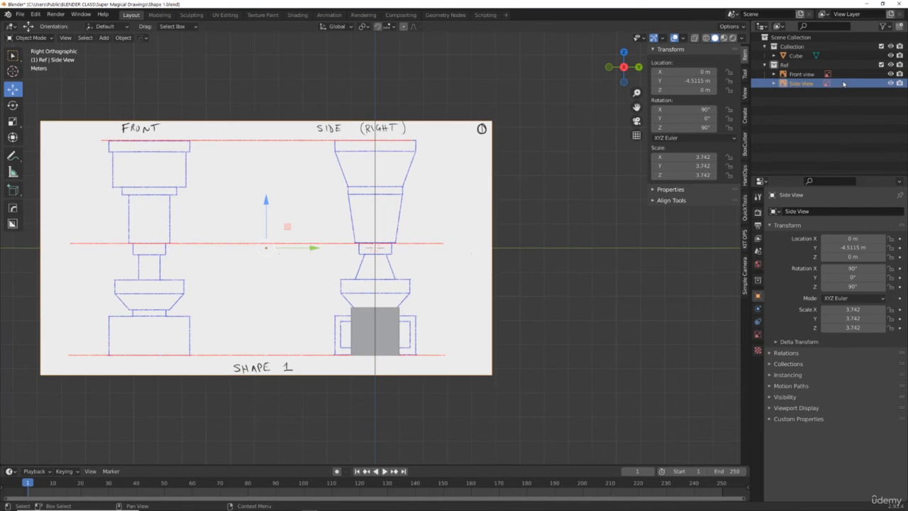
click(843, 76)
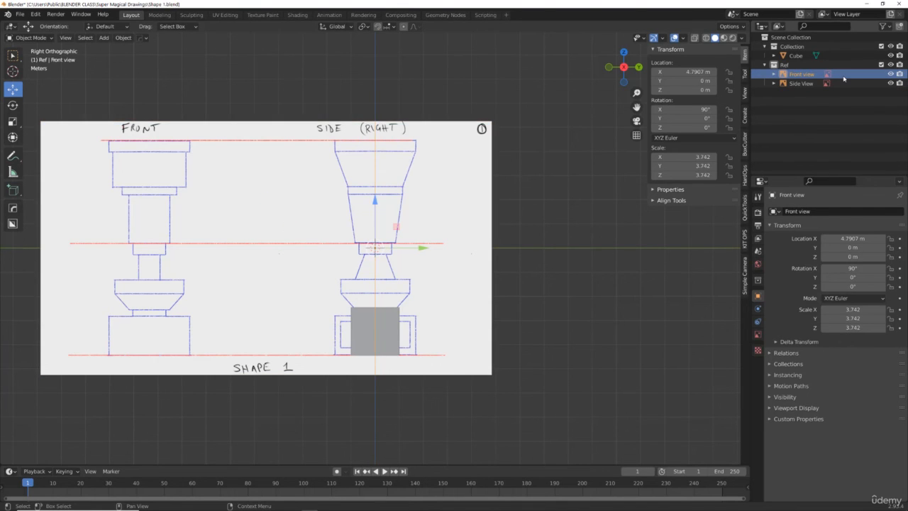